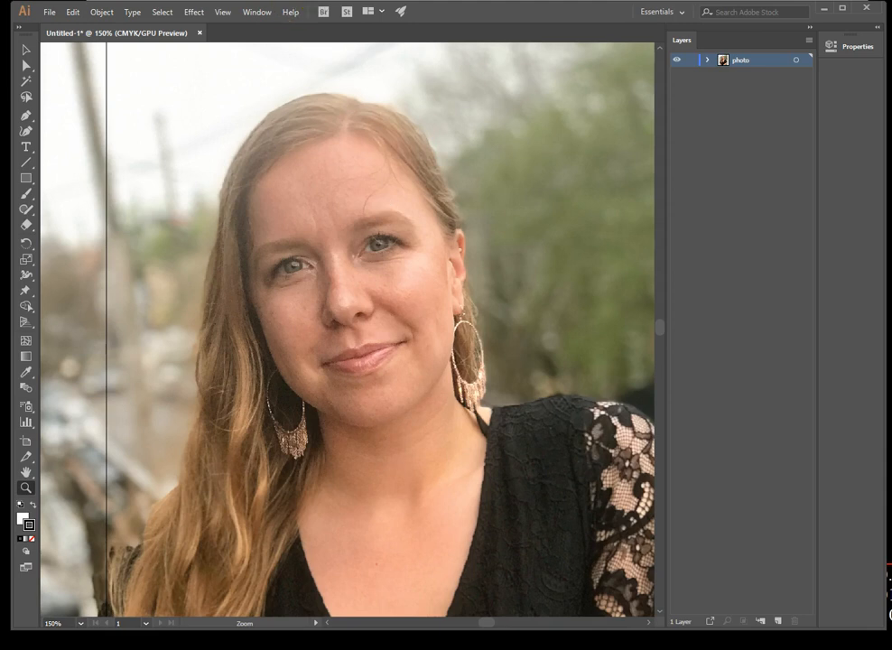
Save the document to the H: drive as an Adobe Illustrator file named as the subject's portrait
left_click(49, 12)
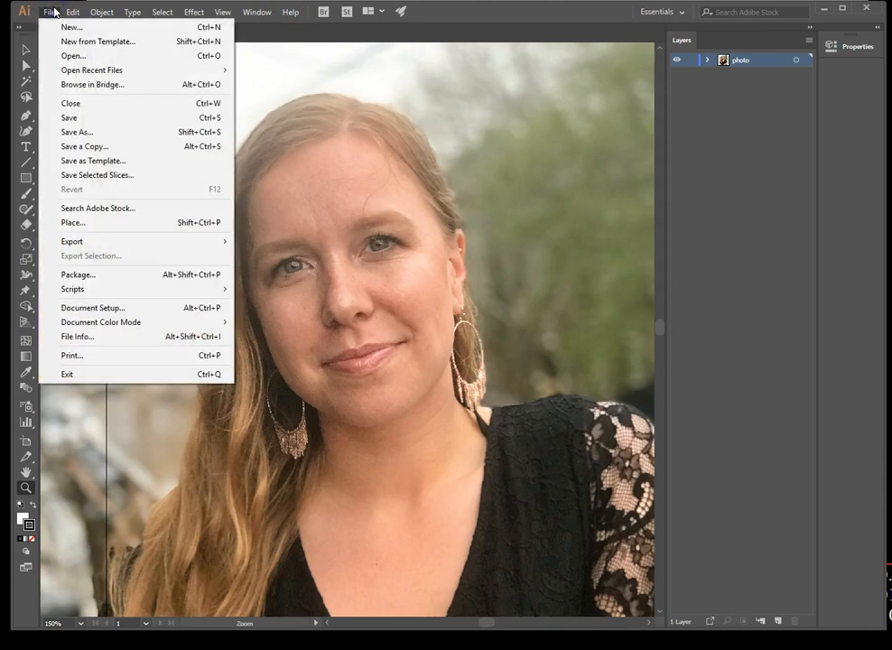
left_click(101, 133)
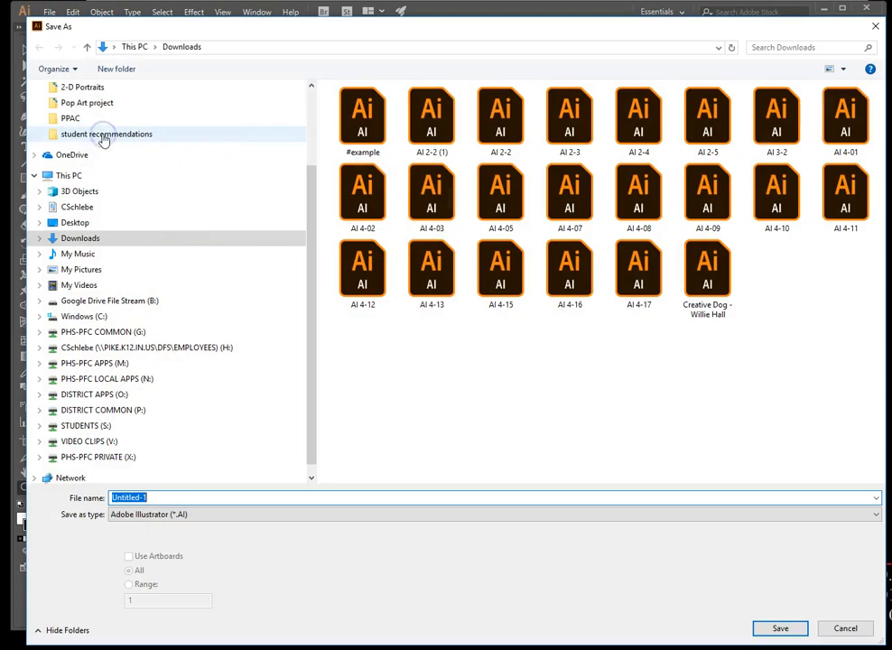
left_click(172, 348)
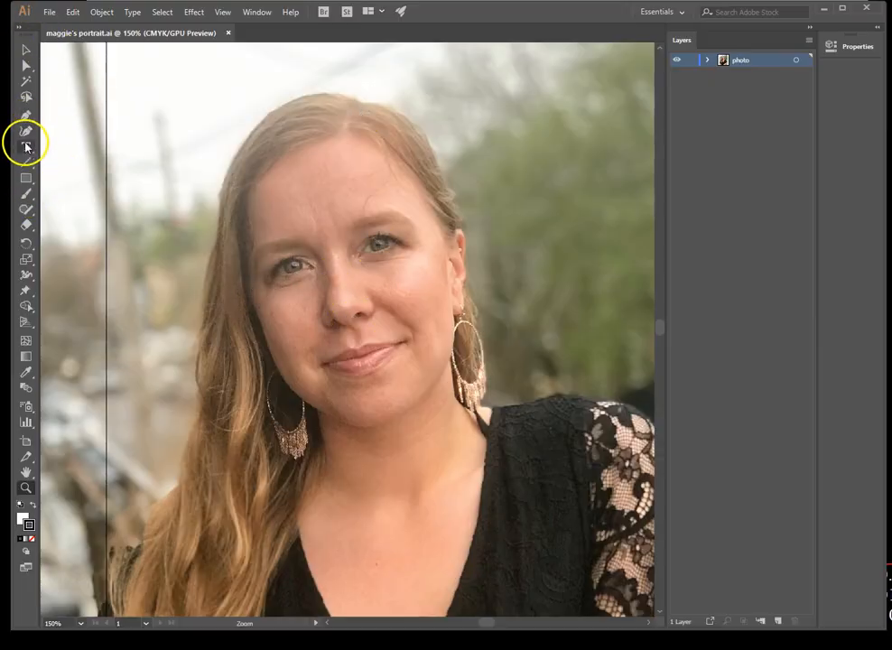
Prepare the Pen tool with no fill and a red stroke, and add a new layer above the photo layer
left_click(25, 115)
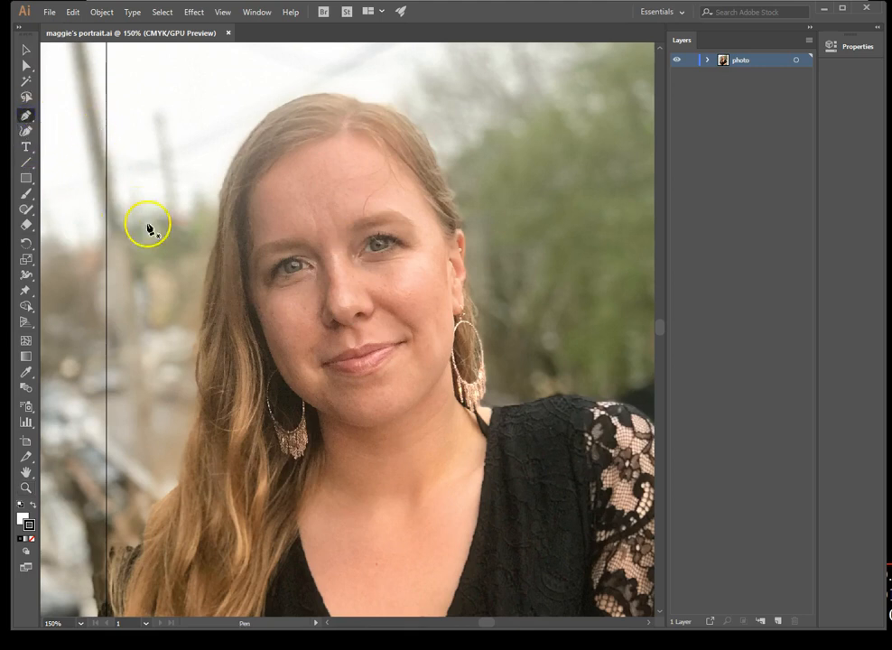
left_click(31, 539)
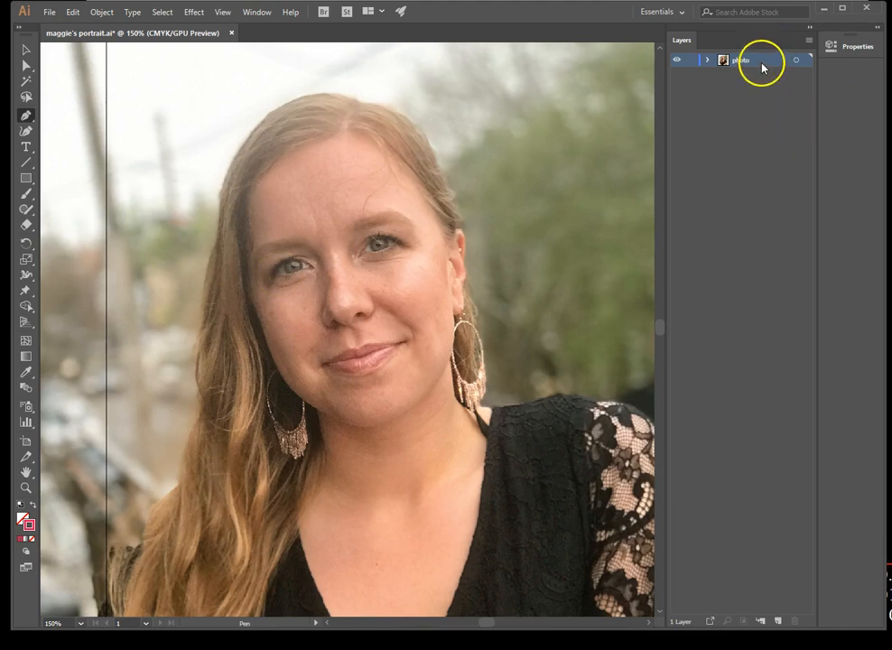
left_click(777, 621)
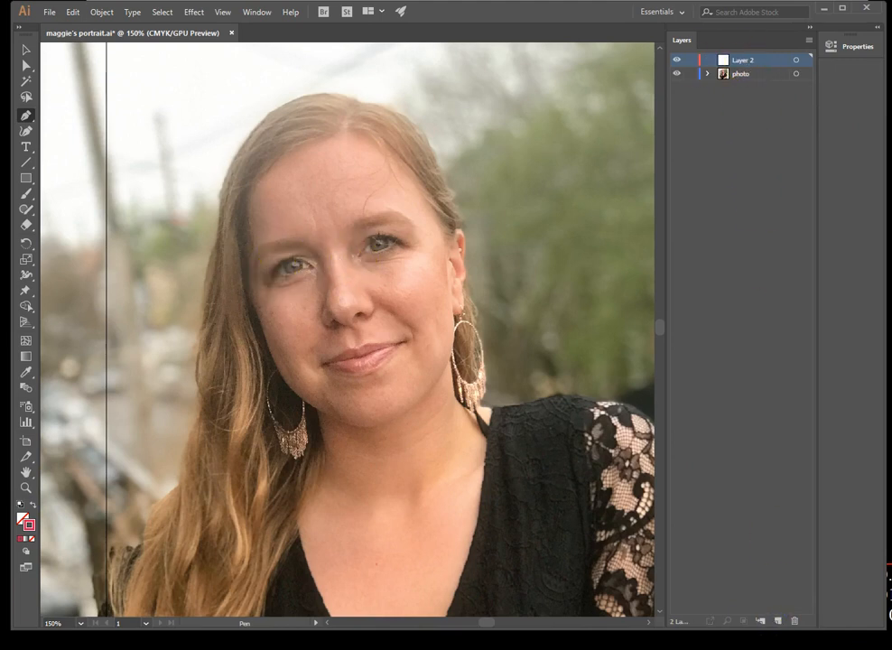
Trace the pupil of the subject's right eye as a closed path with the Pen tool on the new layer
left_click(11, 494)
left_click(284, 283)
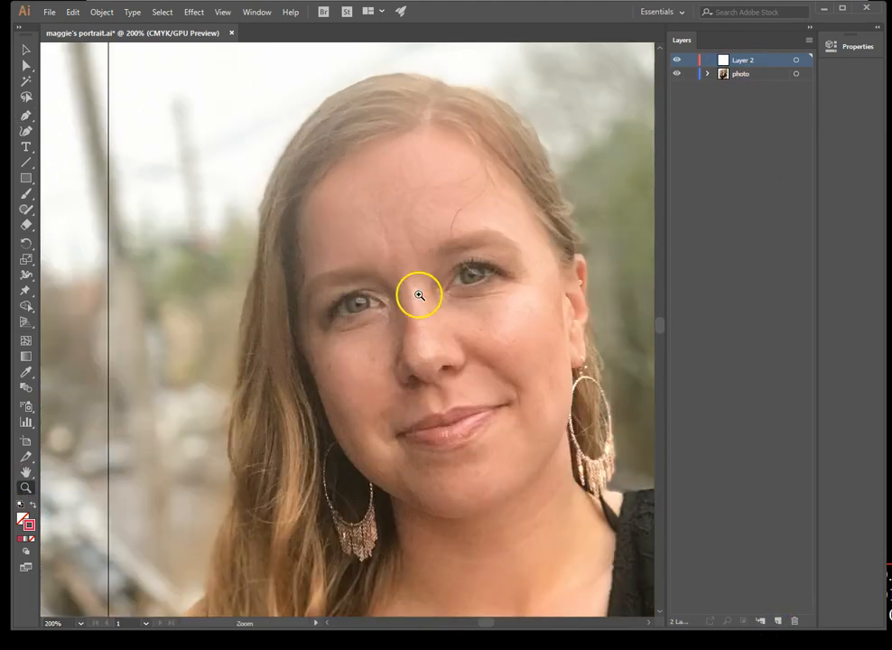
left_click(256, 292)
left_click(261, 303)
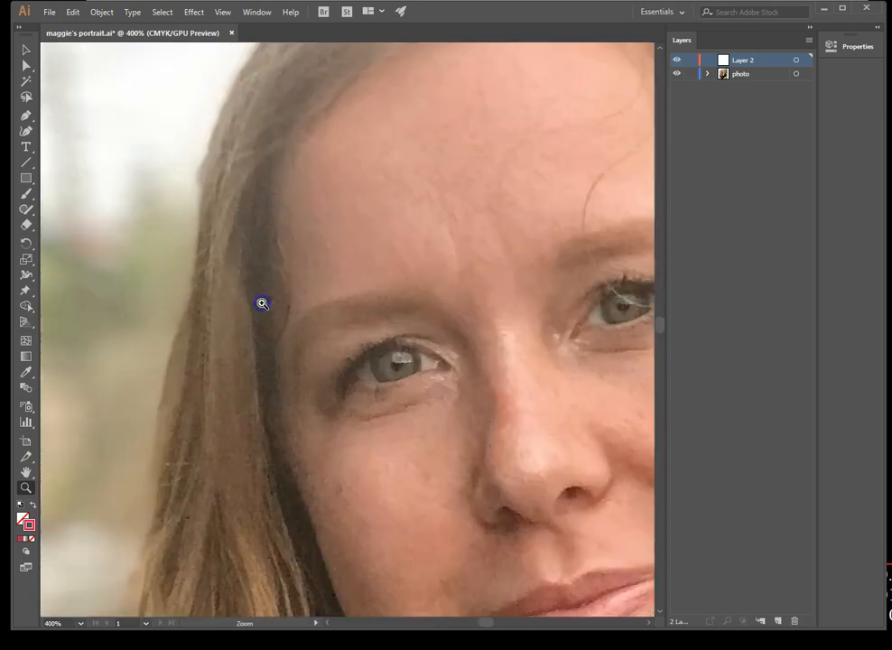
left_click(406, 364)
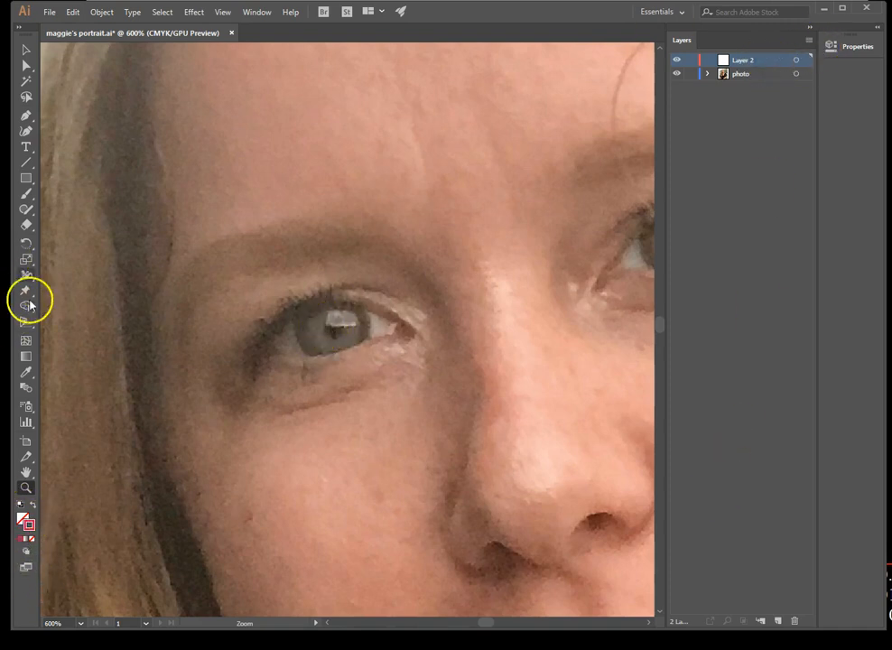
left_click(27, 116)
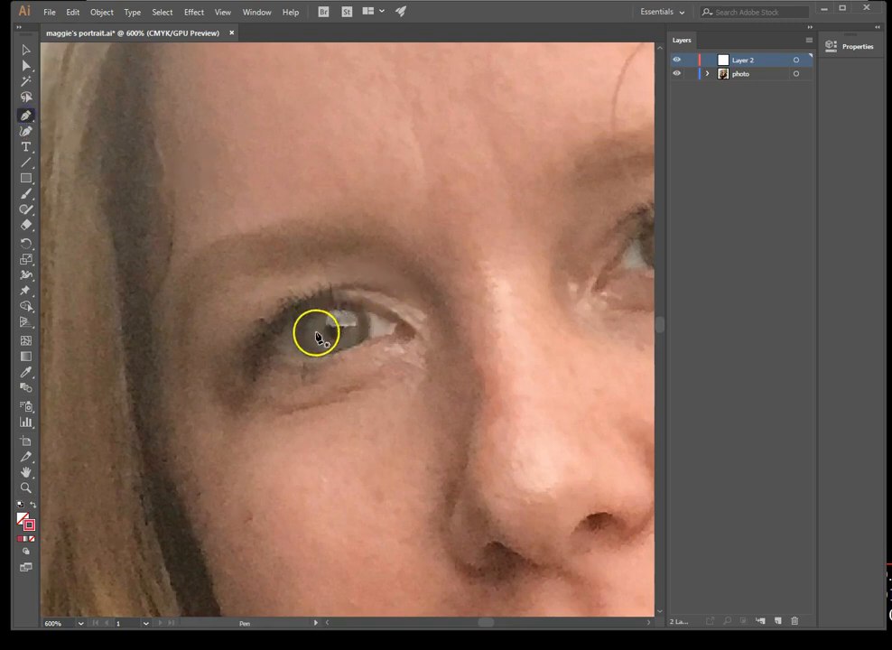
mouse_move(326, 336)
left_mouse_down()
mouse_move(342, 342)
mouse_move(348, 319)
mouse_move(334, 318)
mouse_move(327, 349)
left_mouse_up()
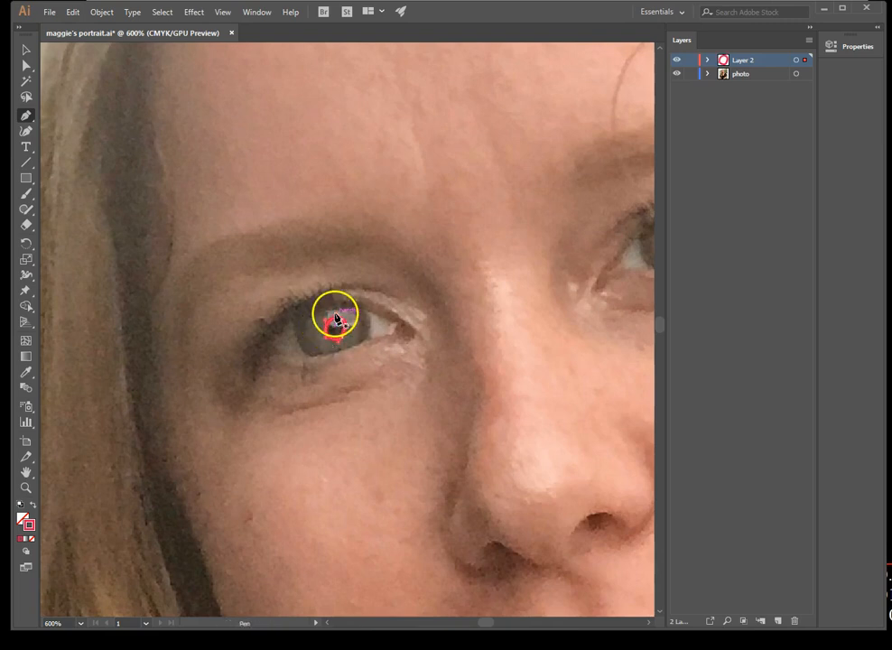
Set the pupil outline's stroke weight to 0.5 pt and keep the stroke settings clear of the artwork
key("ctrl+F10")
left_click_drag(498, 383, 760, 116)
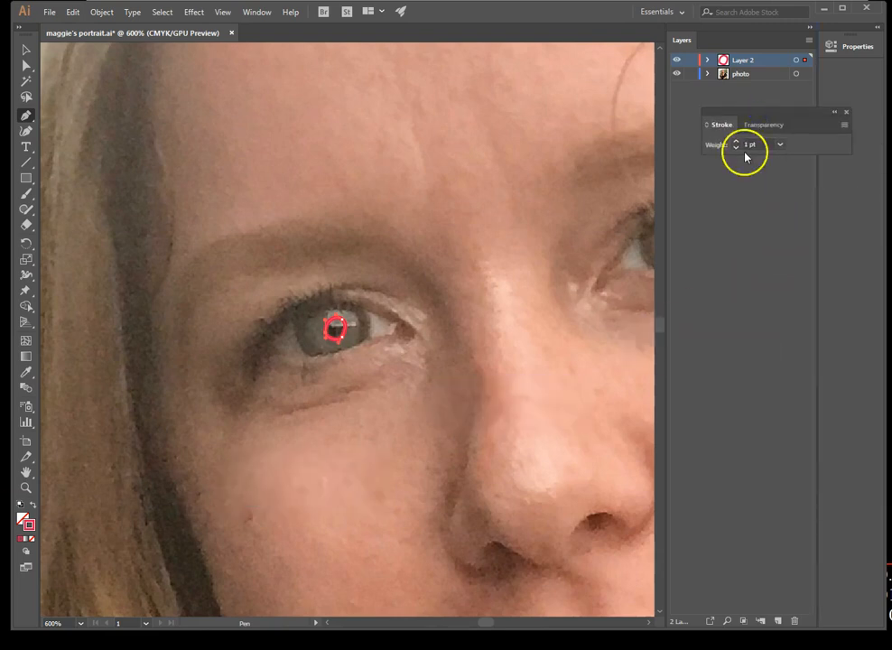
left_click(780, 145)
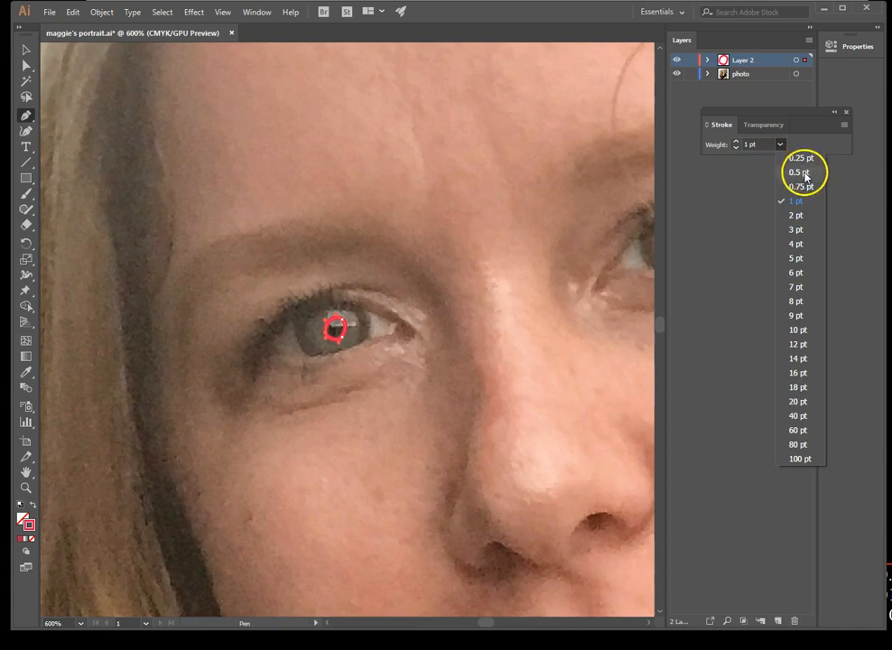
left_click(805, 173)
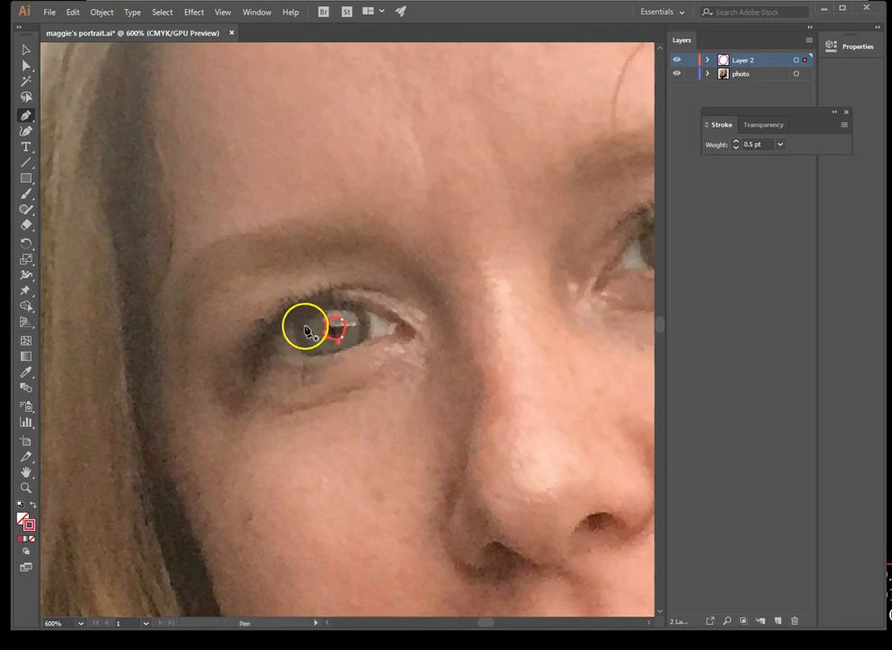
Trace the iris around the pupil as two closed paths, one for its lighter inner area and one for its dark outer rim
left_click(308, 315)
mouse_move(306, 335)
left_mouse_down()
mouse_move(327, 358)
mouse_move(358, 348)
mouse_move(350, 313)
mouse_move(314, 318)
mouse_move(310, 330)
left_mouse_up()
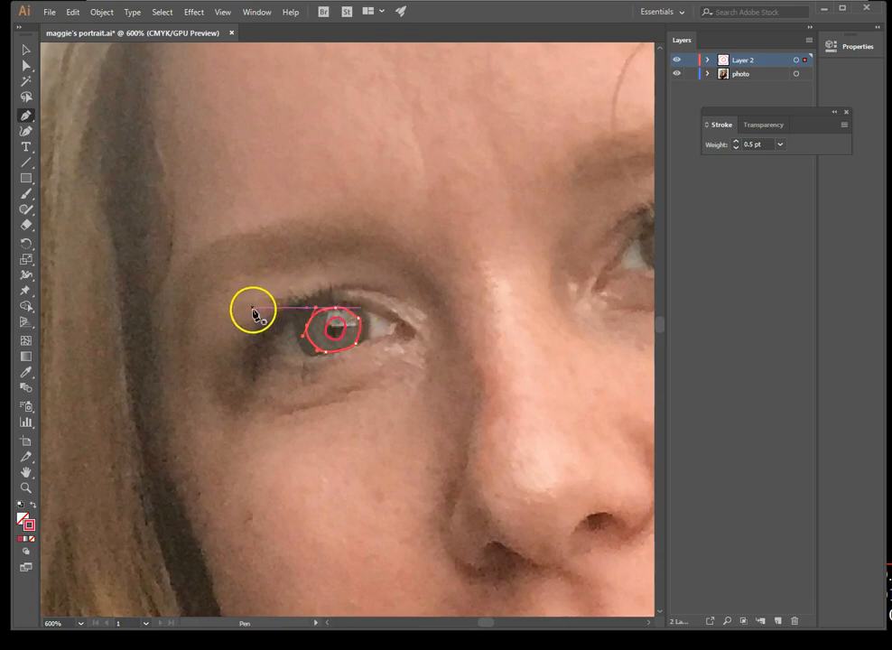
left_click(295, 326, "ctrl")
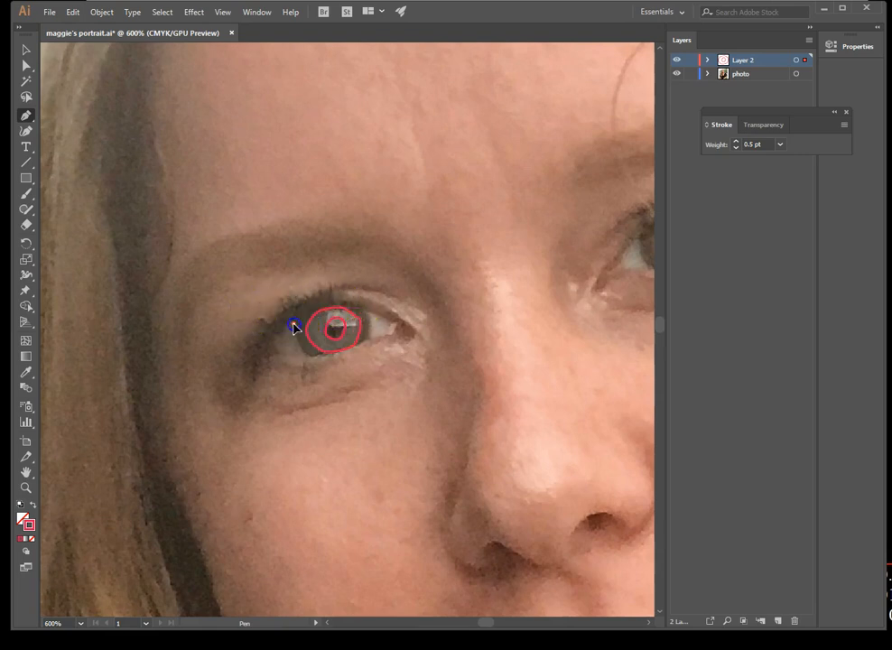
mouse_move(307, 335)
left_mouse_down()
mouse_move(307, 361)
mouse_move(329, 358)
mouse_move(368, 343)
mouse_move(371, 324)
mouse_move(350, 305)
mouse_move(295, 314)
mouse_move(302, 309)
mouse_move(296, 324)
left_mouse_up()
left_click(330, 332)
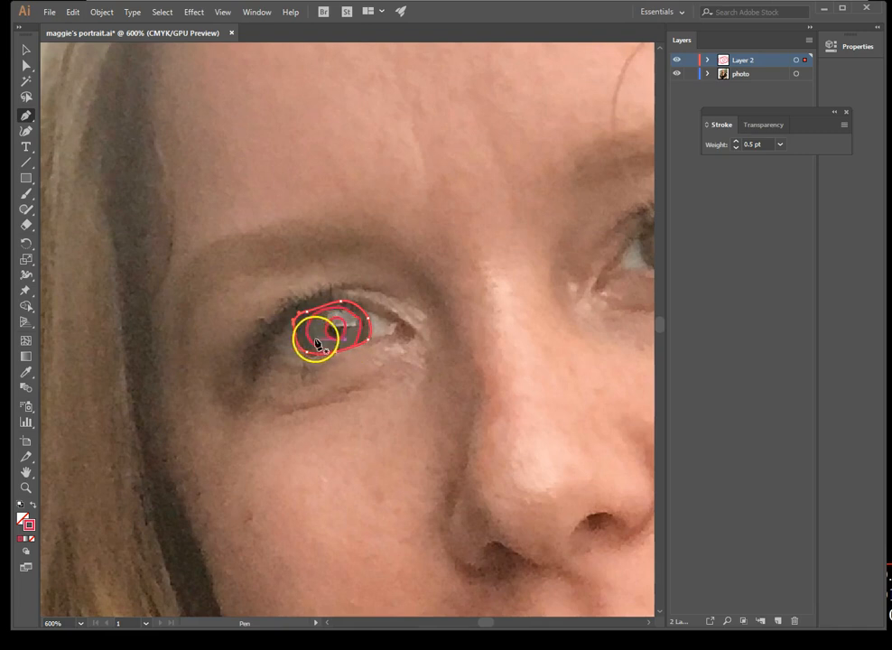
Fill the pupil path with the dark colour sampled from the pupil in the photo using the Eyedropper
left_click(27, 65)
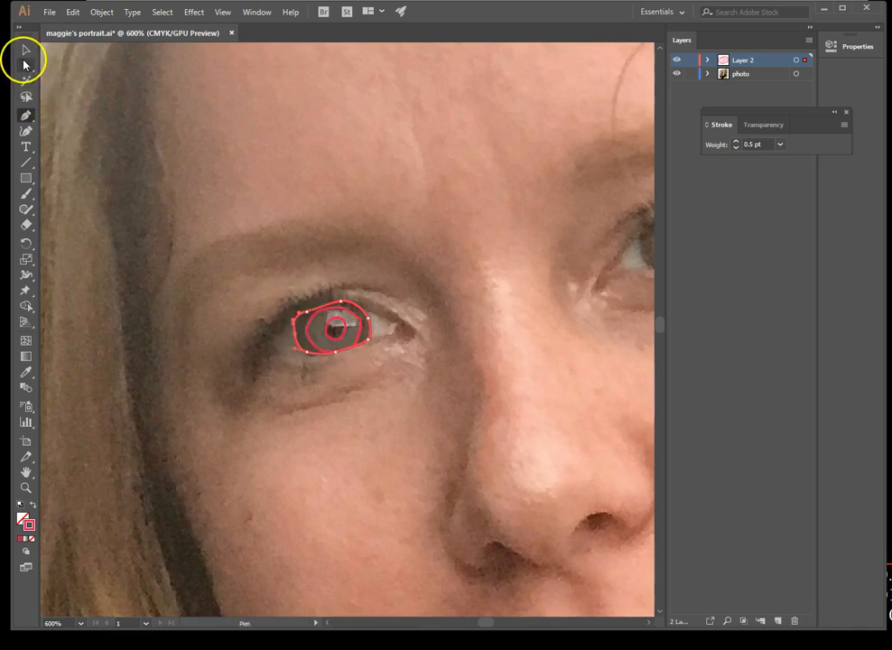
left_click(342, 335)
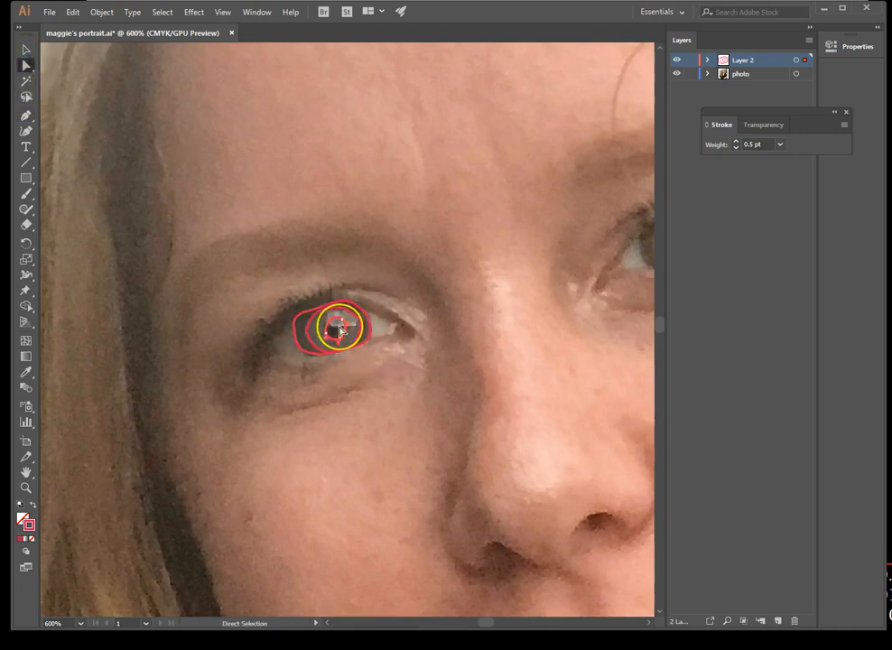
left_click(27, 372)
left_click(339, 331)
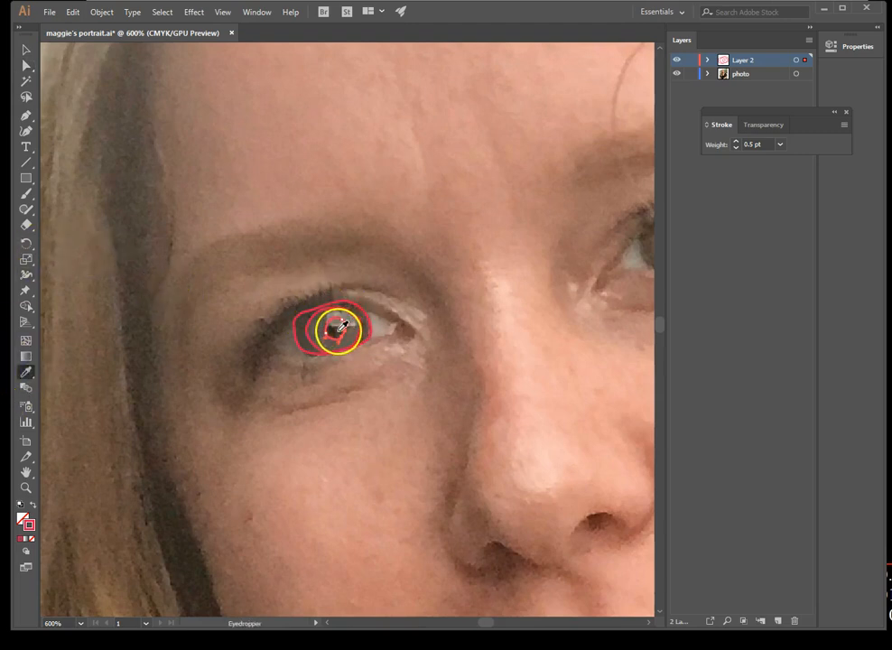
left_click(340, 327)
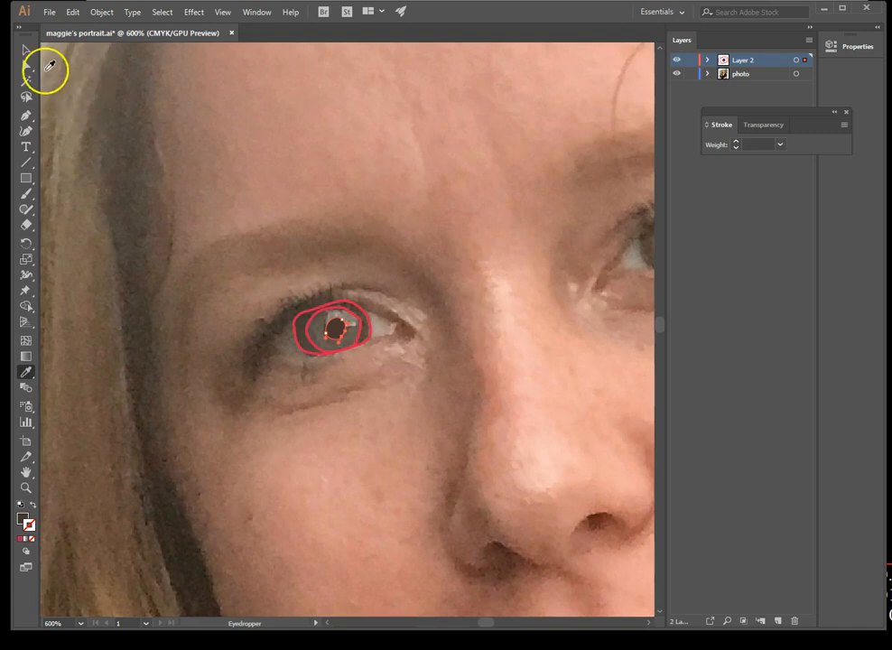
Fill the inner iris path with the grey-brown colour sampled from the iris in the photo
left_click(26, 66)
left_click(323, 318)
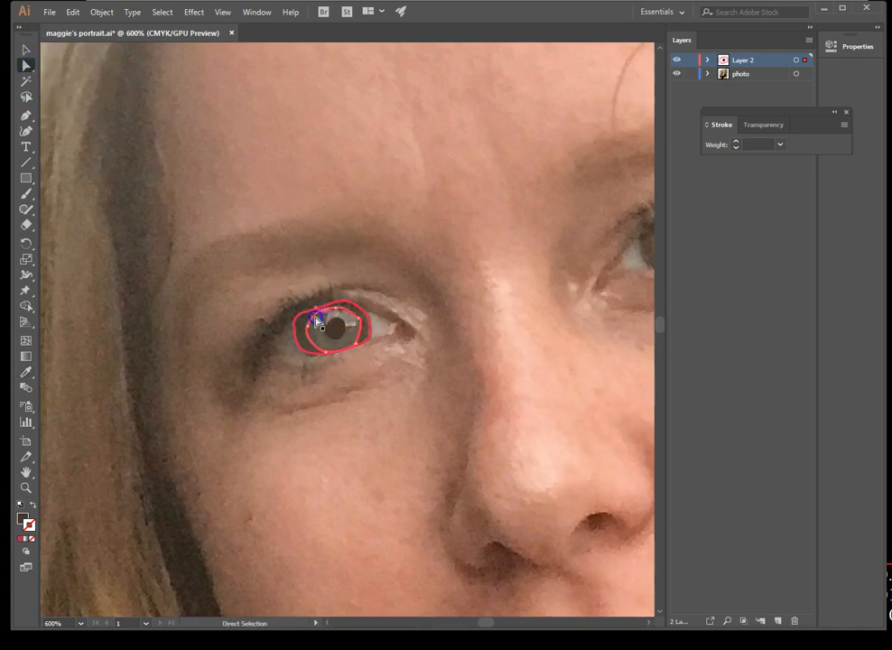
left_click(26, 372)
left_click(317, 336)
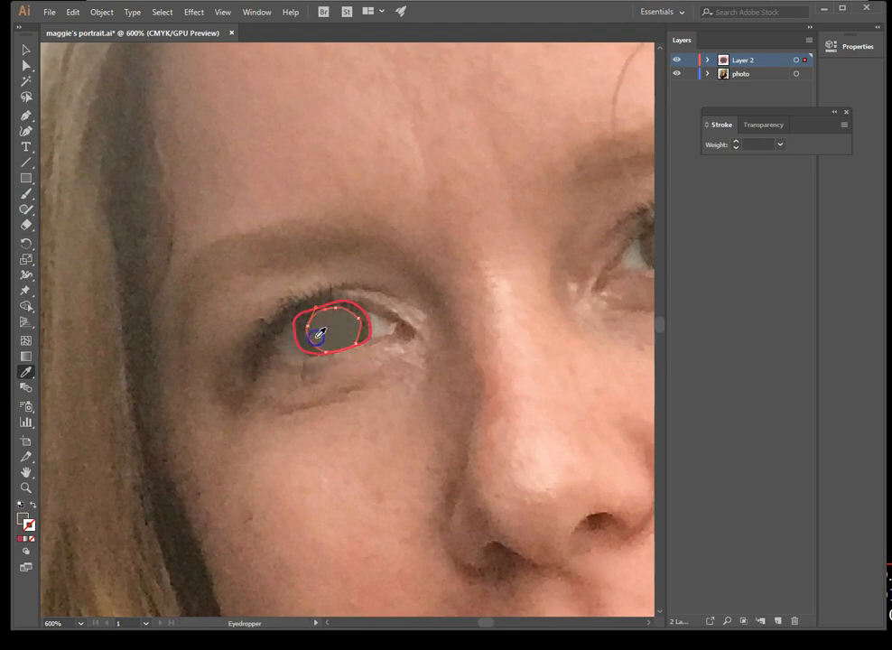
Fill the outer iris rim path with the dark brown colour sampled from the rim in the photo
left_click(27, 66)
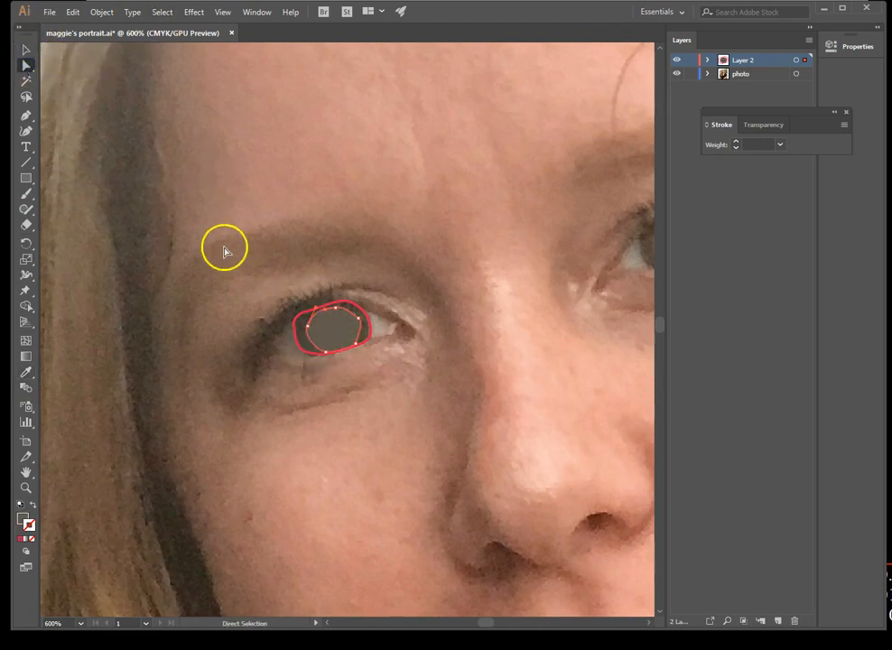
left_click_drag(292, 335, 299, 334)
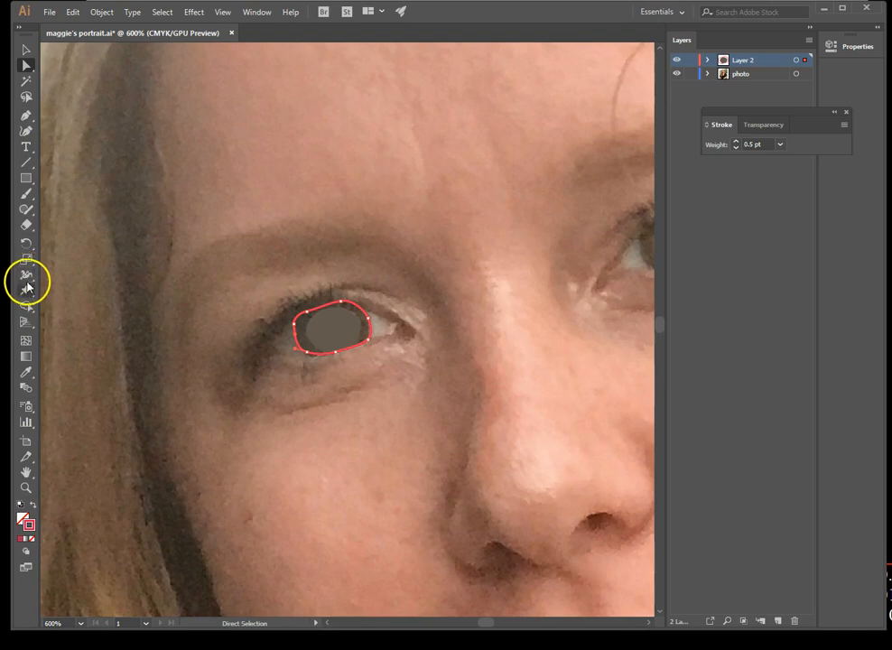
left_click(26, 371)
left_click(305, 320)
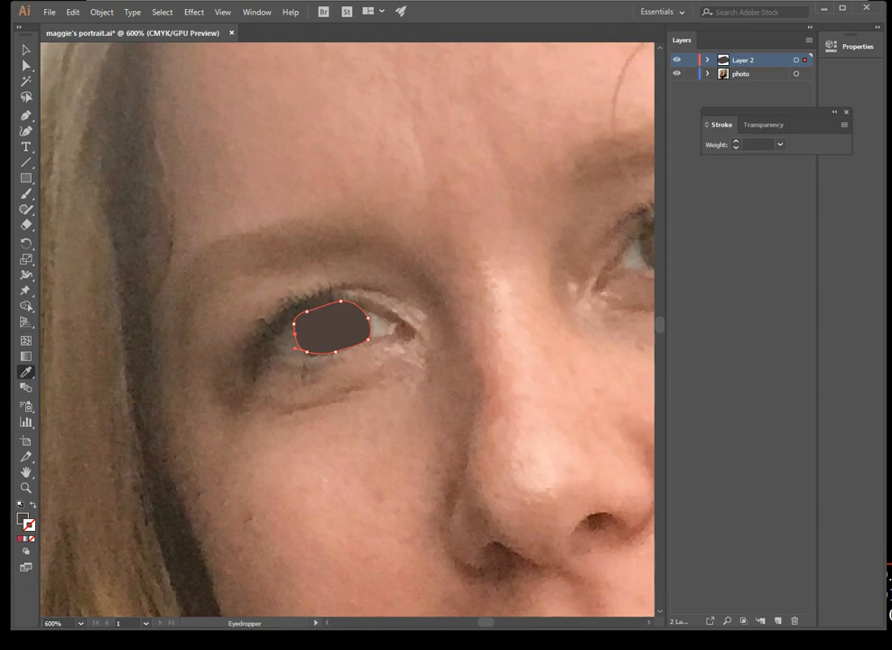
Reorder the paths inside Layer 2 so the pupil lies on top, the inner iris below it and the outer rim lowest
left_click(25, 487)
left_click(354, 371)
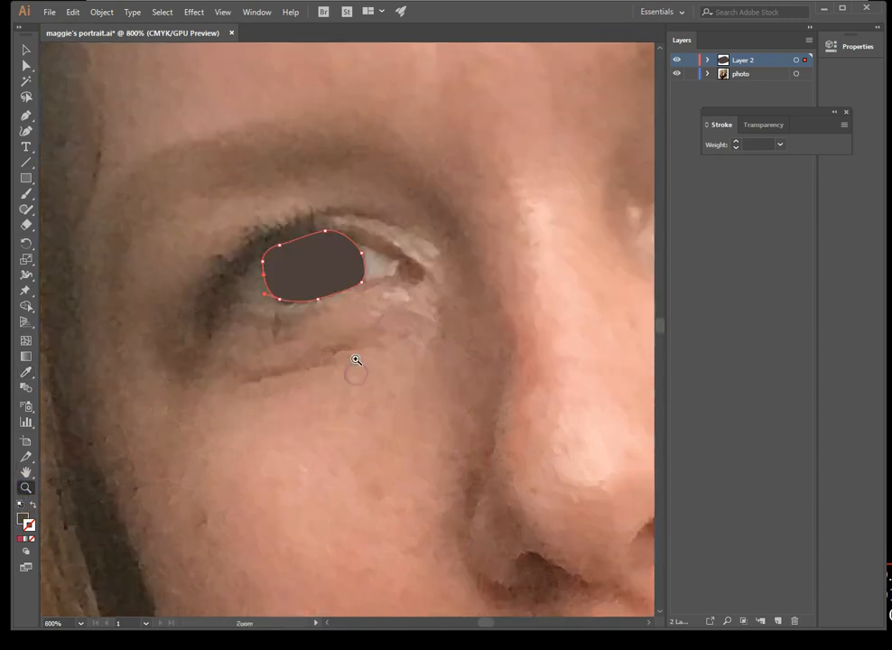
left_click(708, 61)
left_click_drag(796, 113, 796, 235)
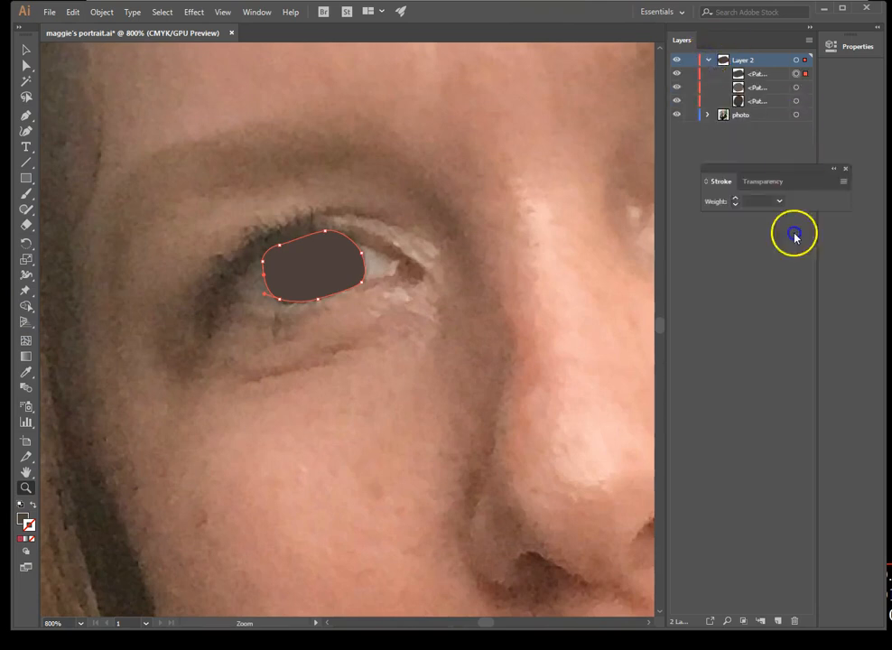
left_click(766, 75)
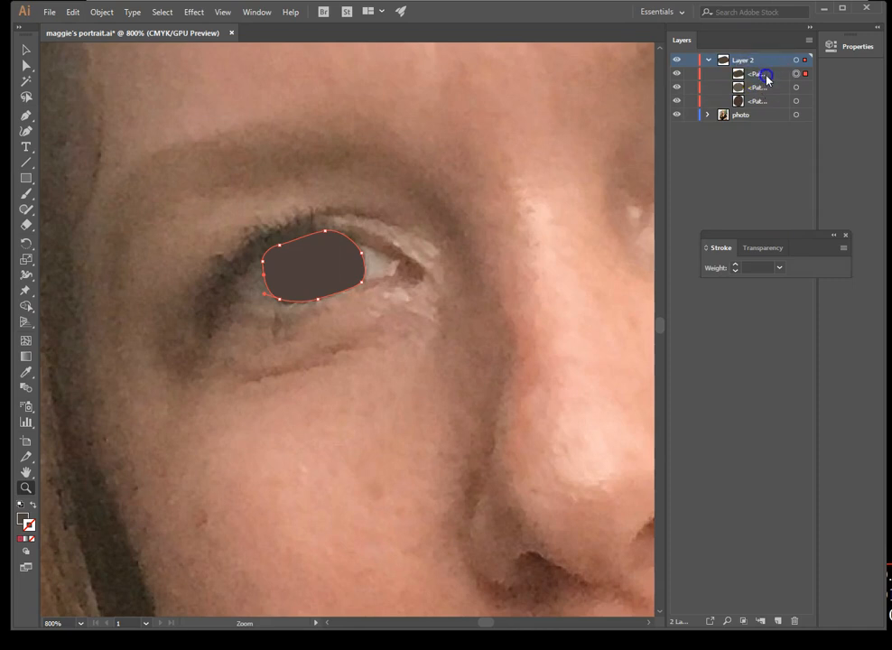
mouse_move(765, 75)
left_mouse_down()
mouse_move(766, 107)
mouse_move(768, 76)
mouse_move(768, 95)
left_mouse_up()
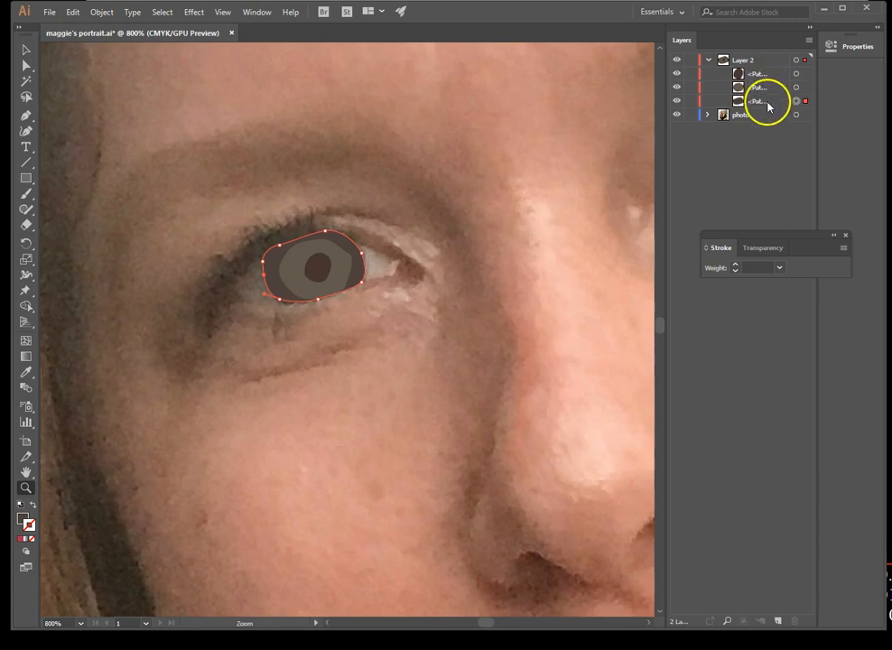
left_click(766, 75)
left_click(766, 101)
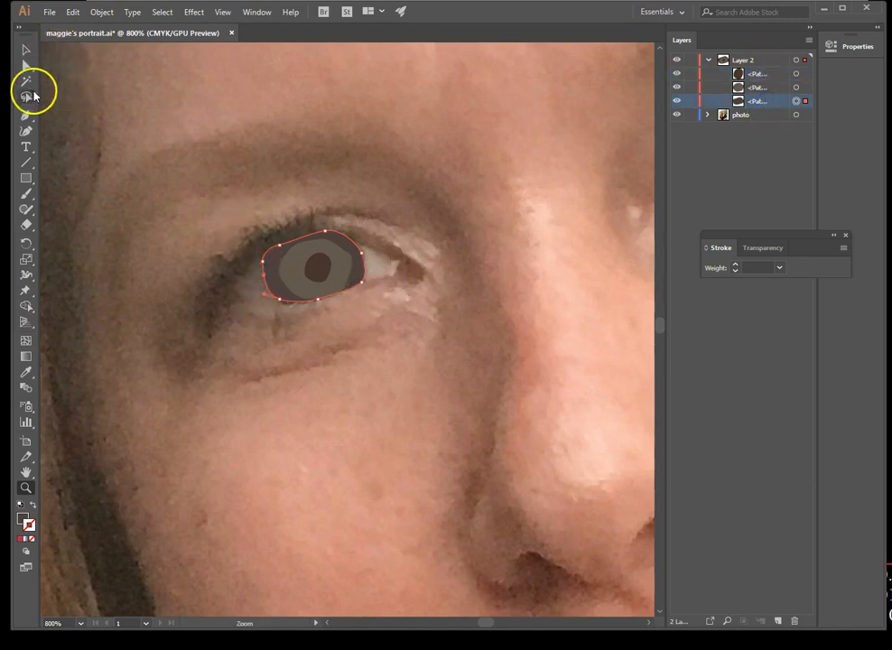
Trace the lower edge of the eye white from the outer corner to the inner corner with the Pen tool
left_click(26, 117)
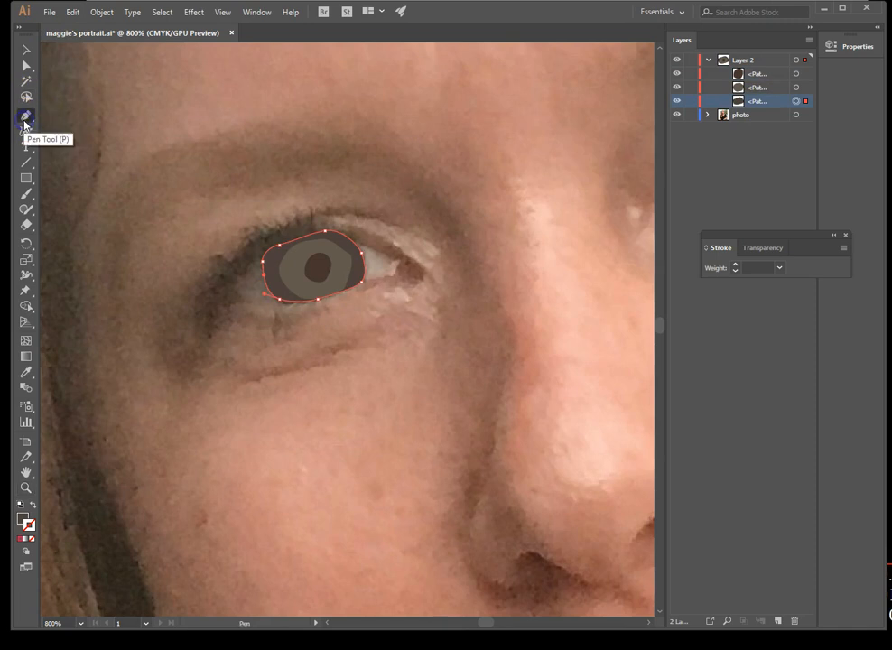
left_click(240, 301)
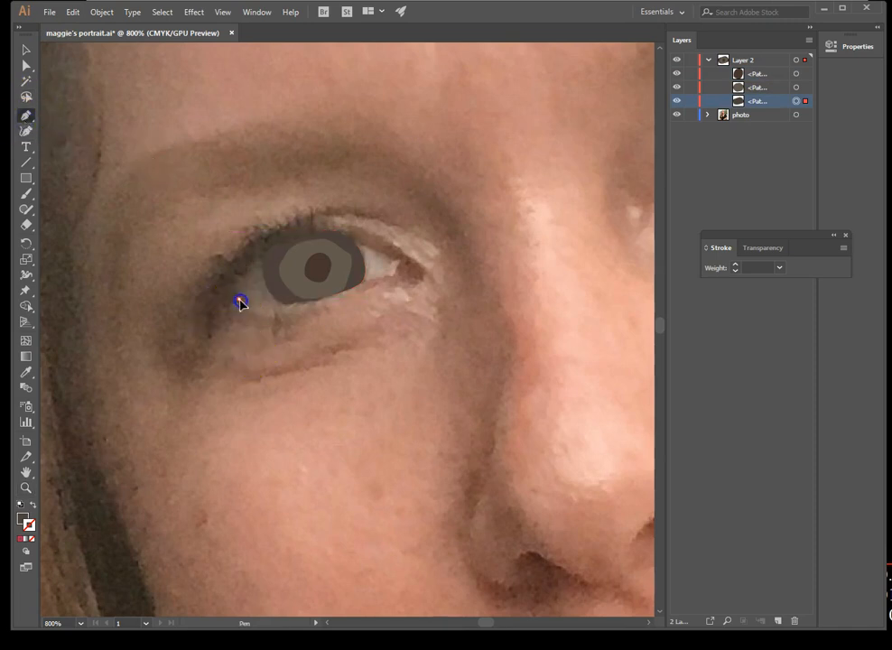
left_click_drag(248, 304, 270, 305)
left_click_drag(292, 313, 297, 309)
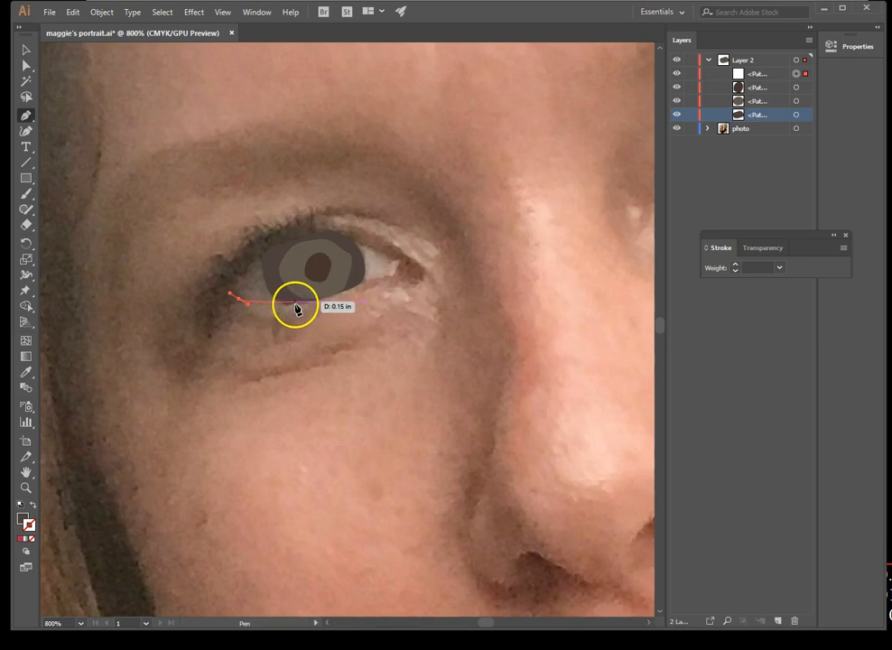
left_click(314, 307)
left_click_drag(364, 285, 272, 309)
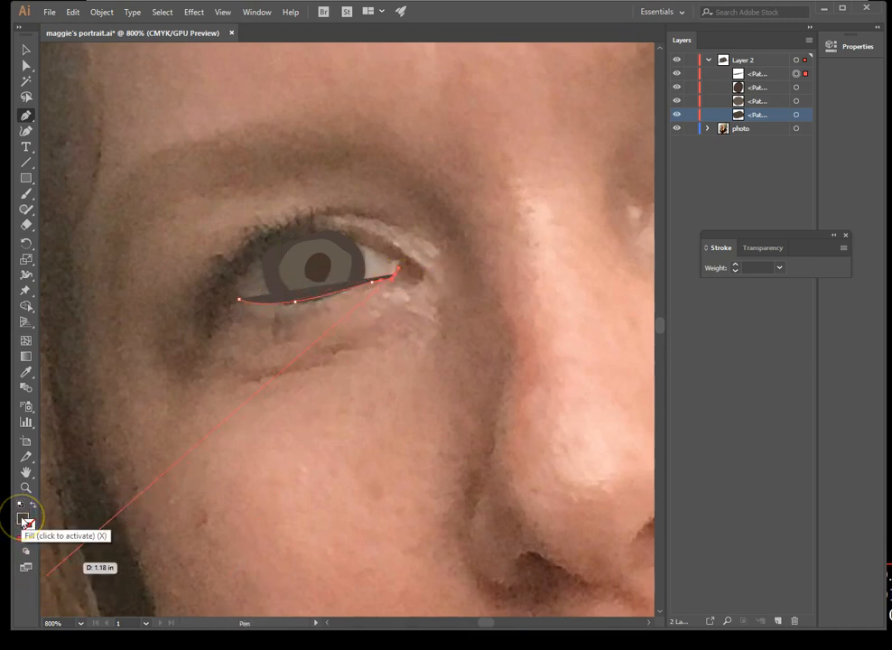
Give the open eye-white path no fill and a red stroke so the photo shows through
left_click(22, 519)
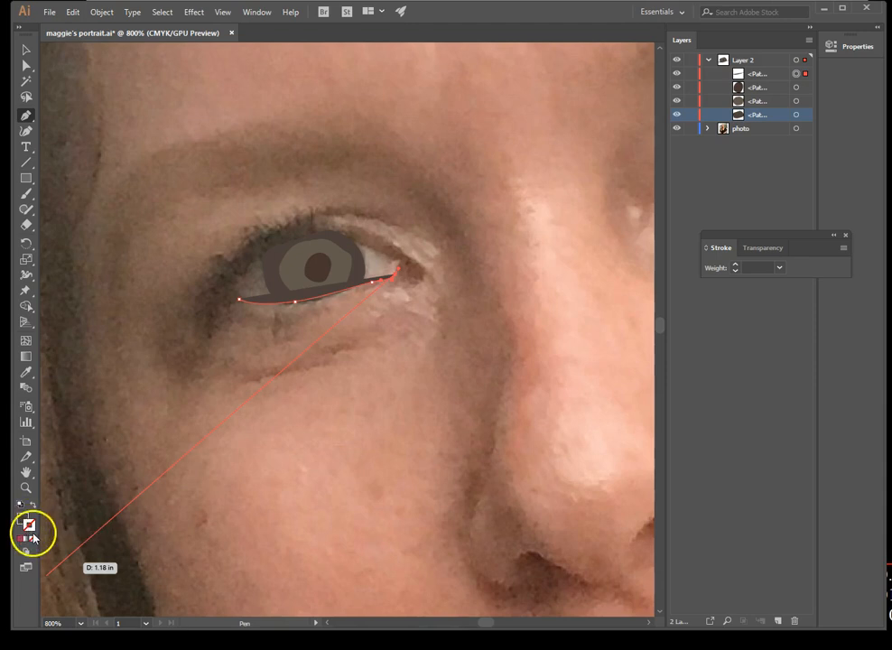
left_click(20, 539)
left_click(27, 523)
left_click(32, 540)
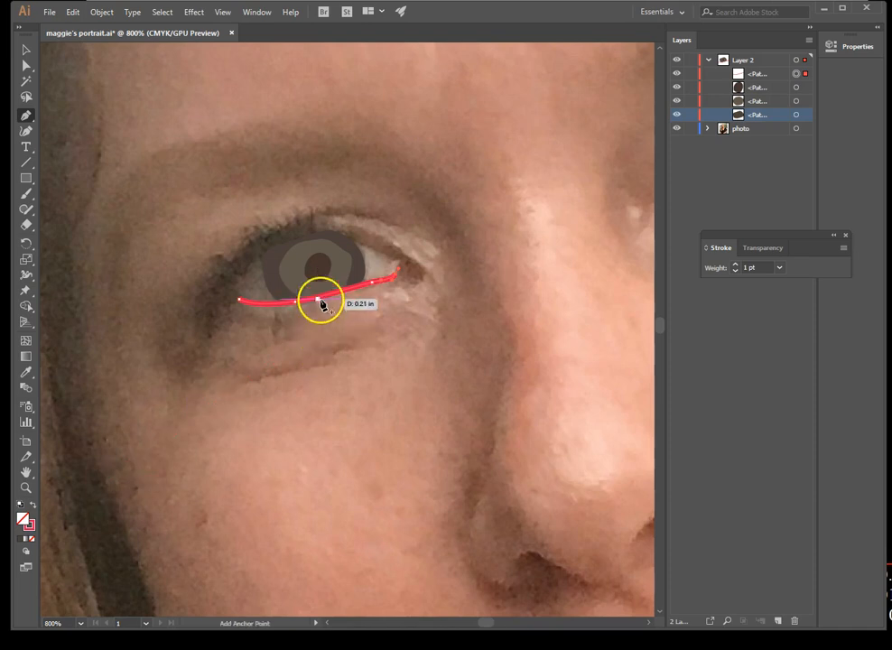
Close the eye-white outline along the upper lid and move the path below the iris paths in Layer 2
left_click_drag(399, 263, 259, 261)
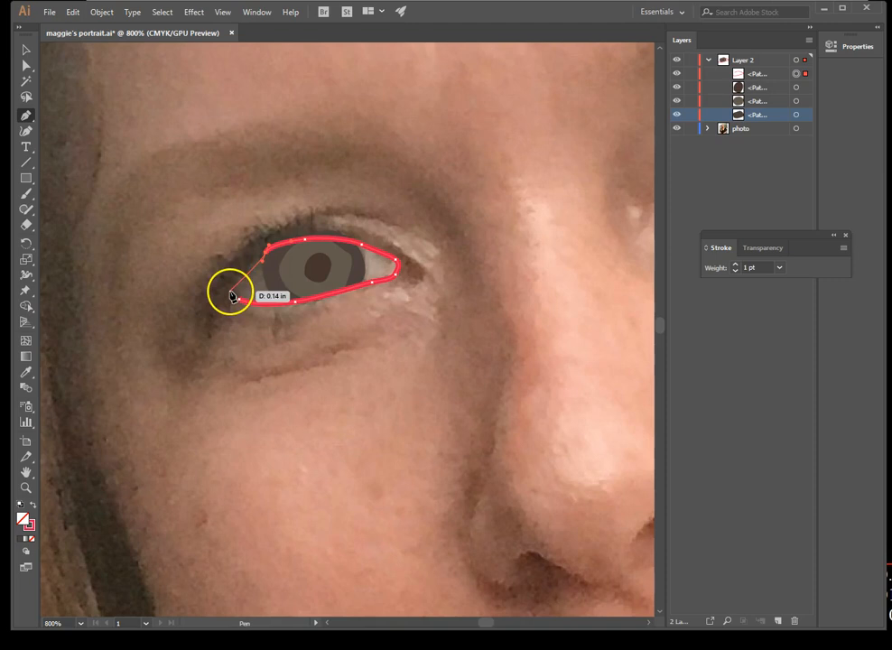
left_click(234, 286)
left_click_drag(232, 297, 240, 305)
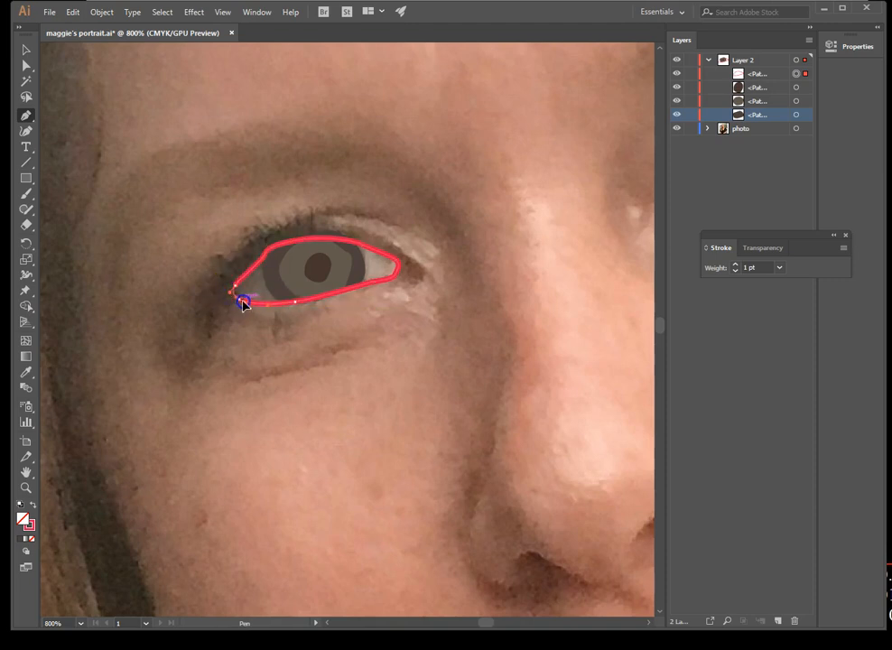
left_click(337, 290)
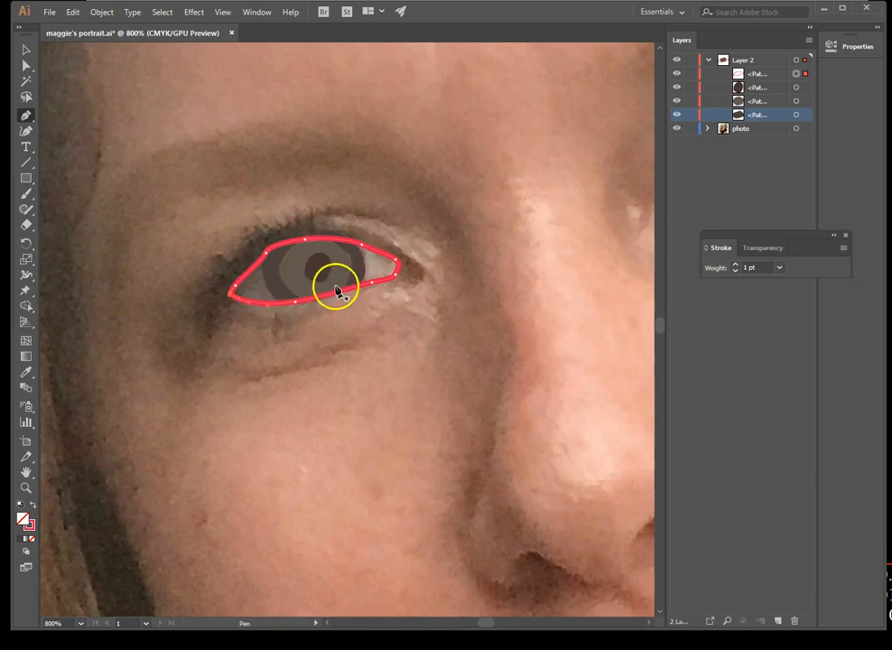
left_click(773, 75)
left_click_drag(774, 77, 776, 124)
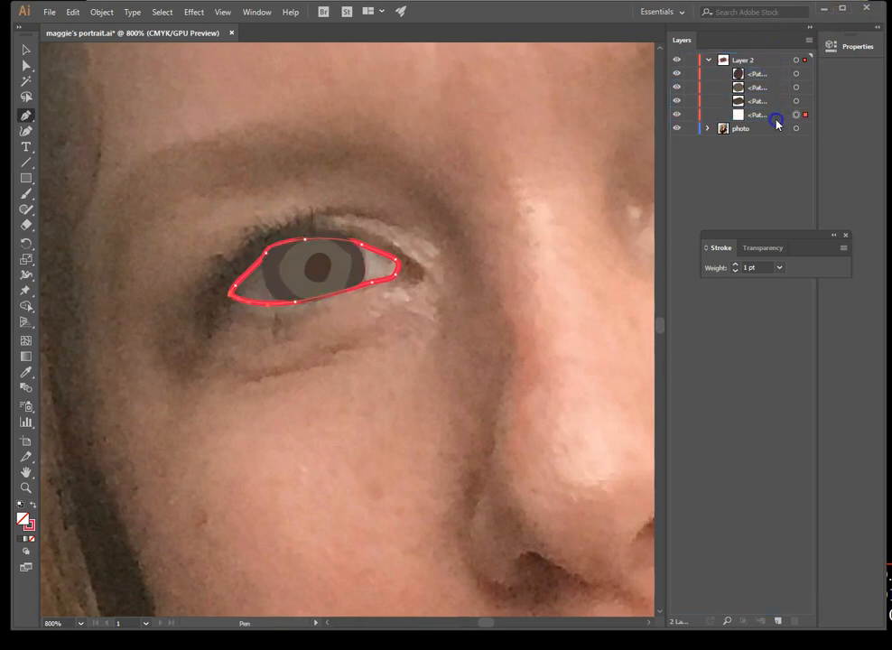
Fill the eye-white path with a colour sampled from this eye's white, replacing it with one from the other eye using the Eyedropper
left_click(28, 372)
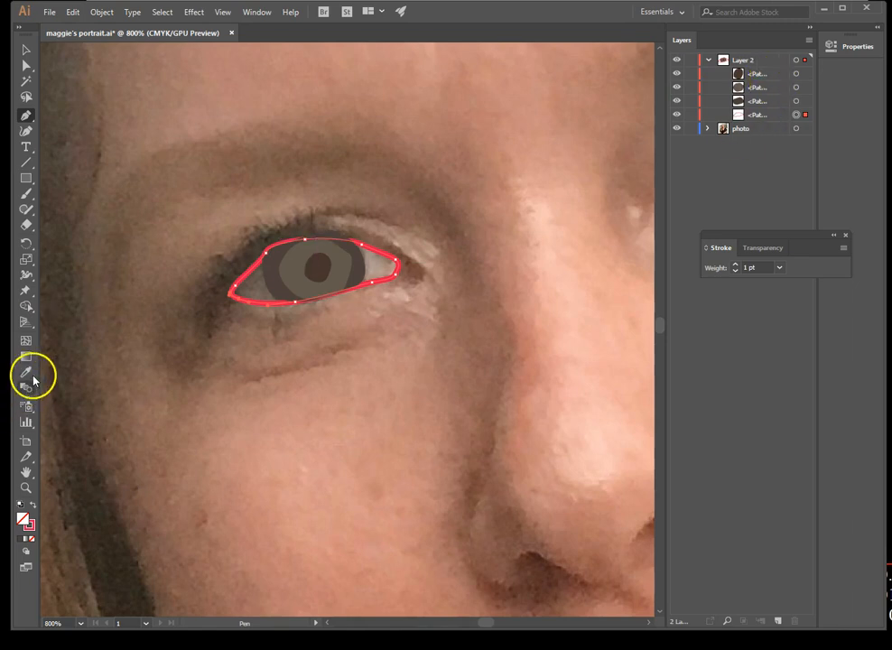
left_click(383, 260)
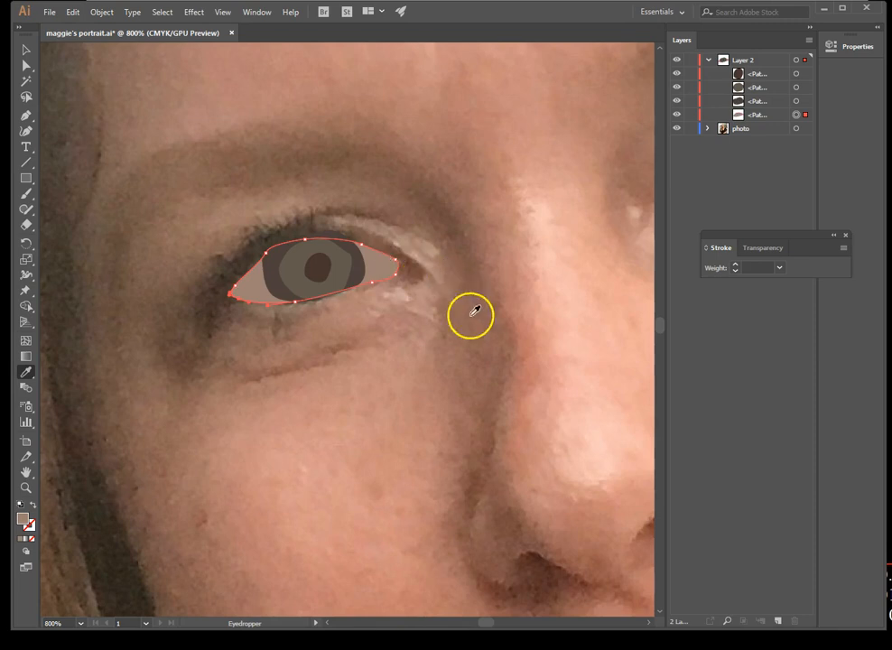
left_click_drag(563, 327, 447, 340)
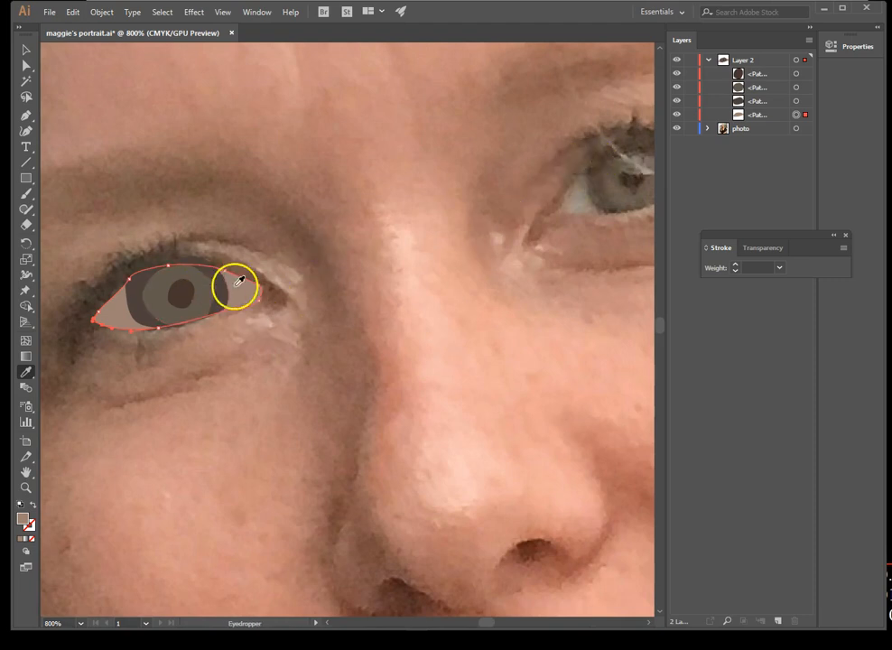
left_click(581, 205)
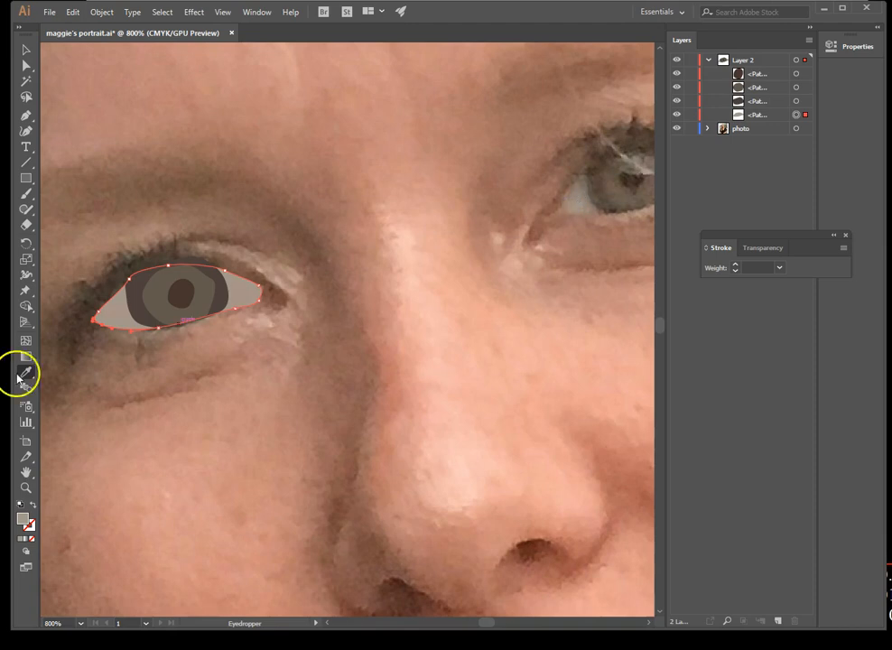
Change the eye-white path's fill to pure white, FFFFFF, in the Color Picker
key("F6")
mouse_move(456, 384)
left_mouse_down()
mouse_move(883, 270)
mouse_move(825, 308)
left_mouse_up()
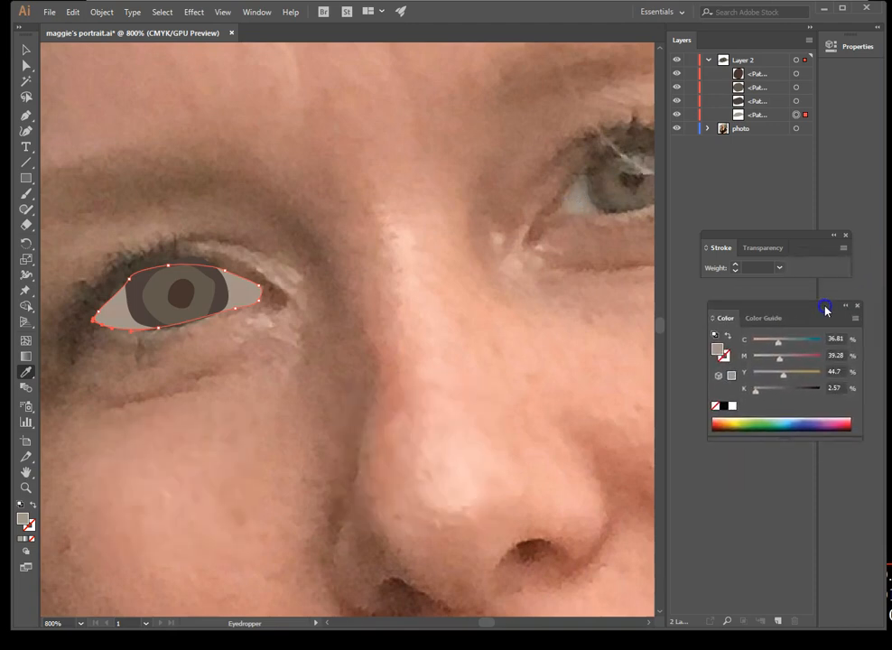
double_click(718, 350)
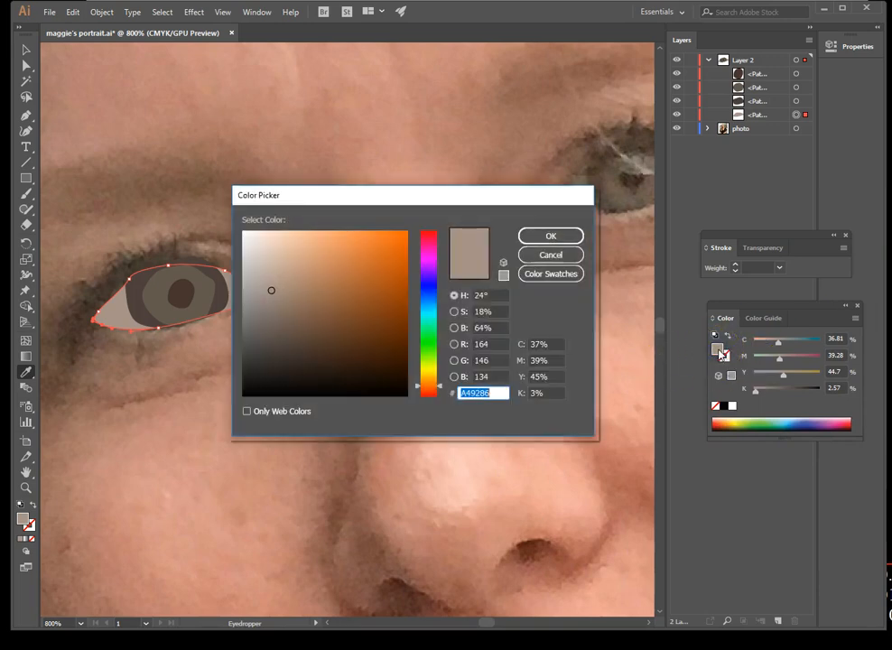
left_click(251, 259)
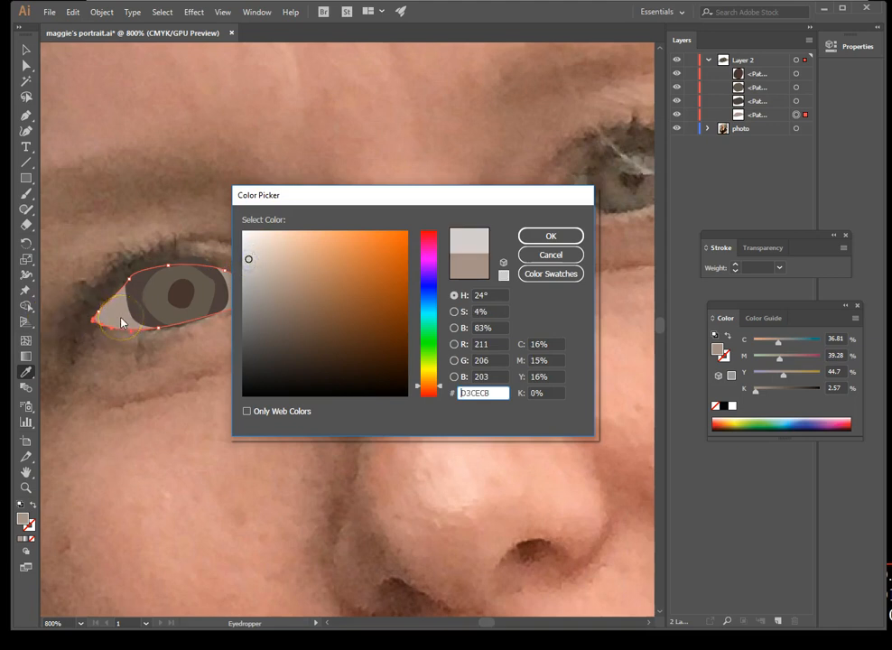
left_click(253, 235)
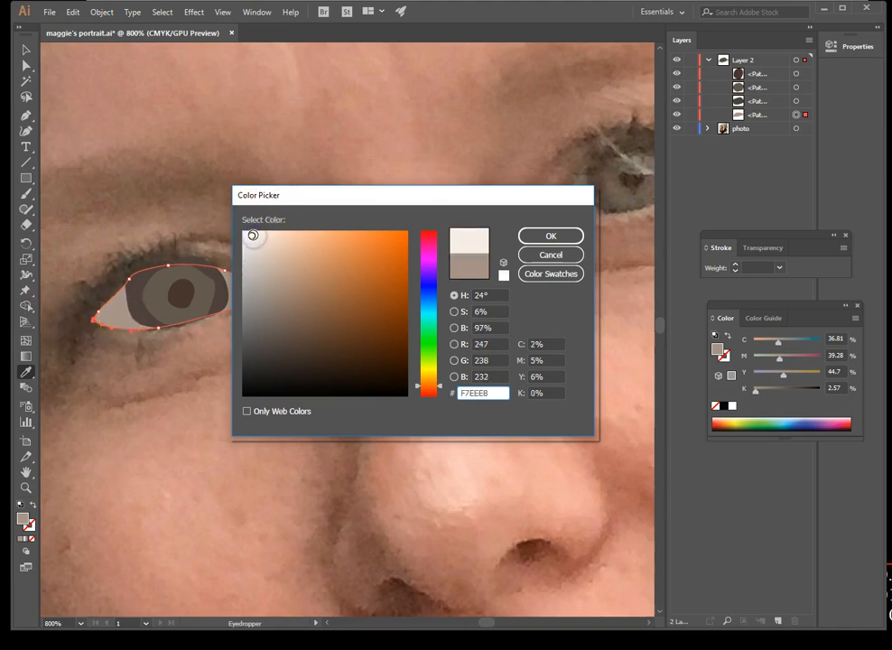
left_click_drag(247, 234, 243, 228)
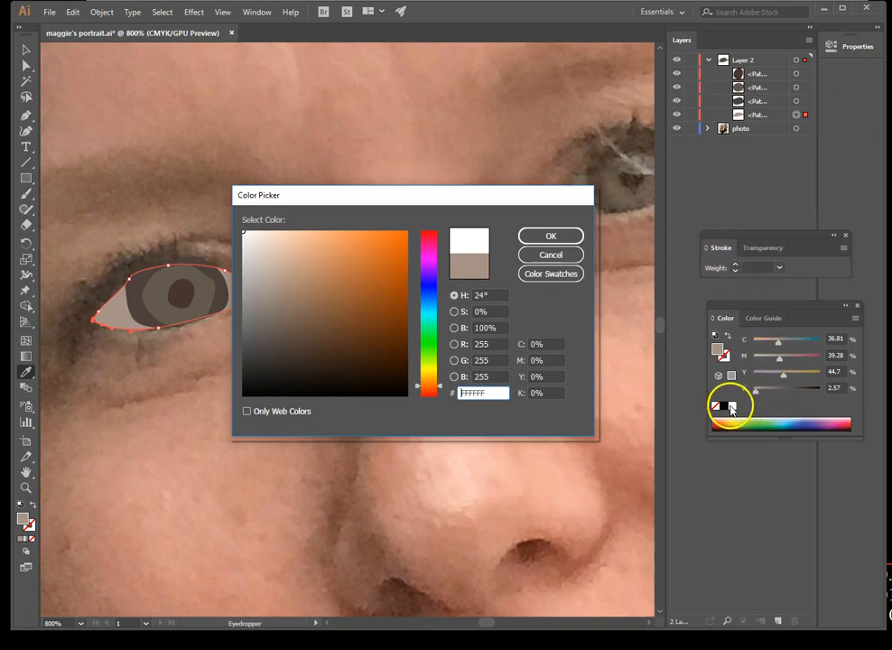
left_click(569, 236)
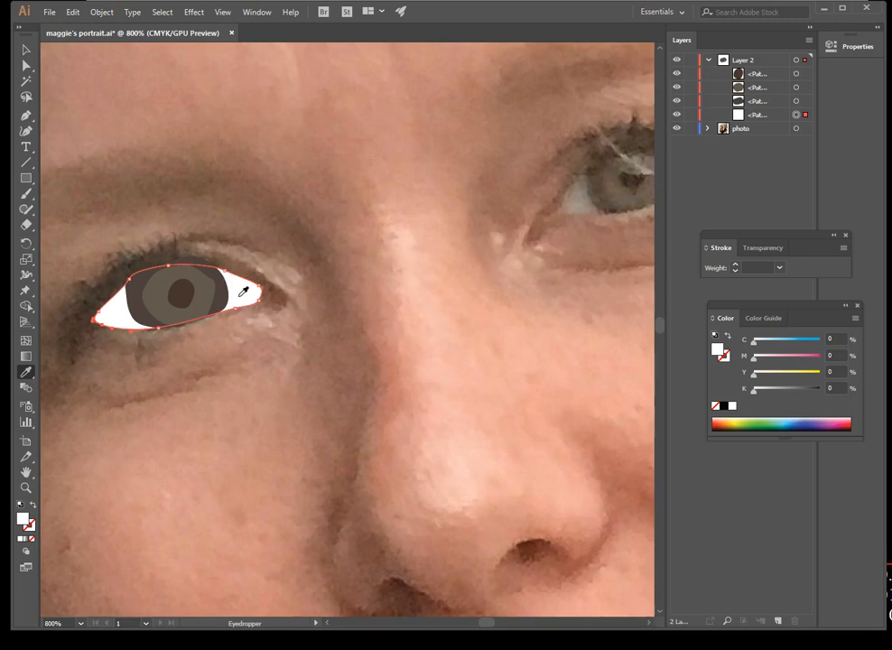
Resample the eye-white fill from the other eye, lighten it to pale beige, about C 13, M 16, Y 20, K 0, and deselect the path
left_click(582, 204)
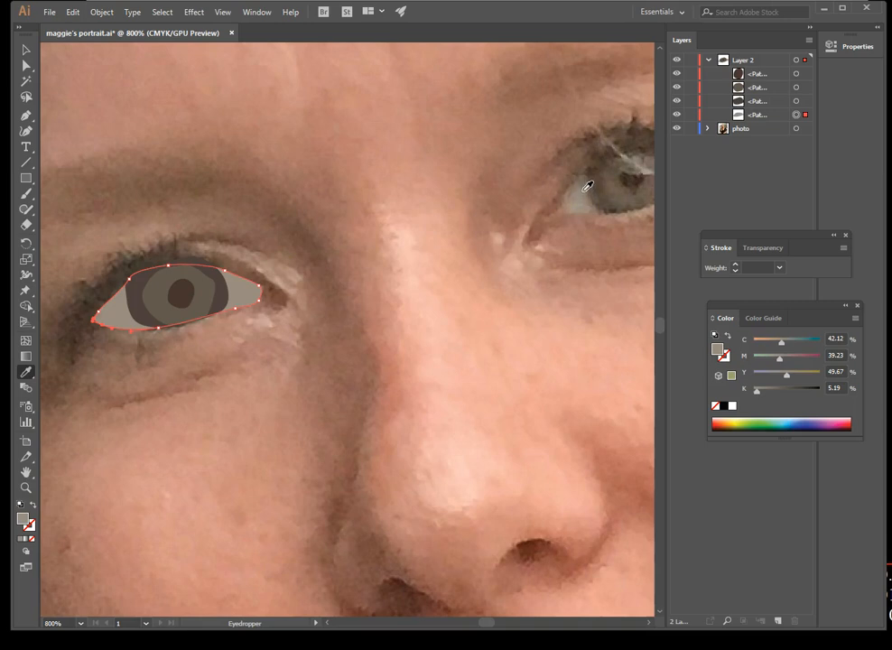
left_click(587, 186)
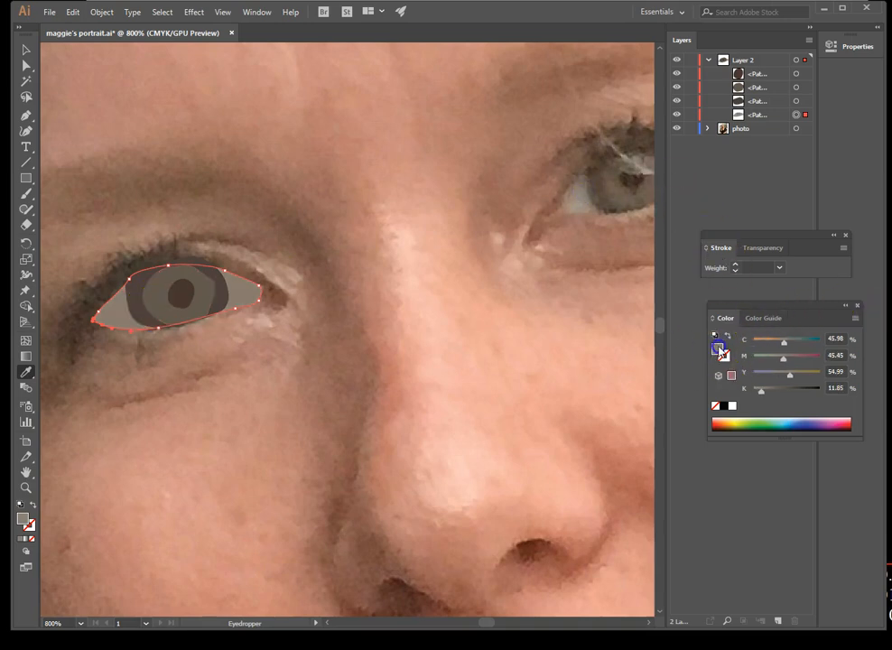
double_click(717, 348)
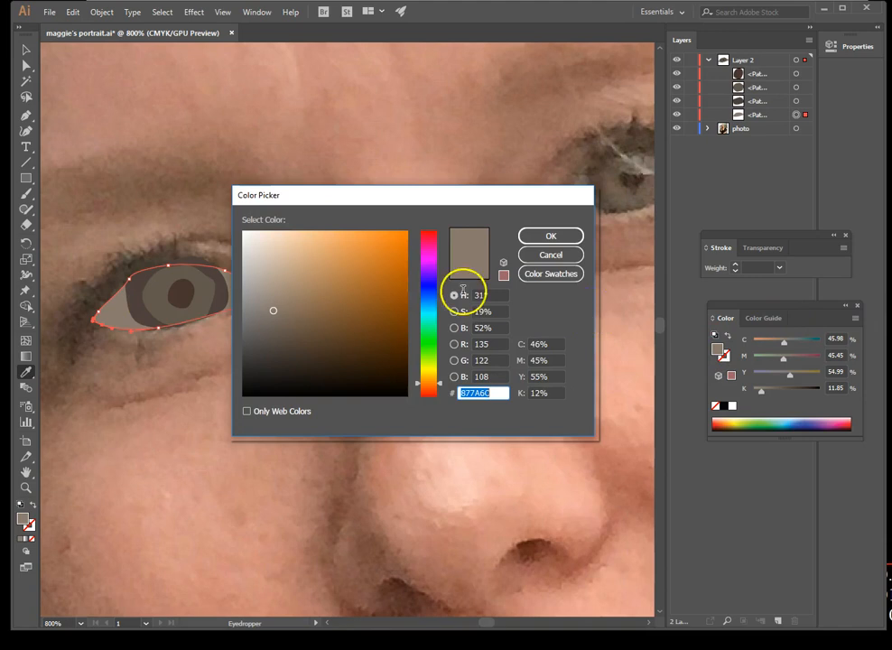
left_click(261, 256)
left_click(552, 236)
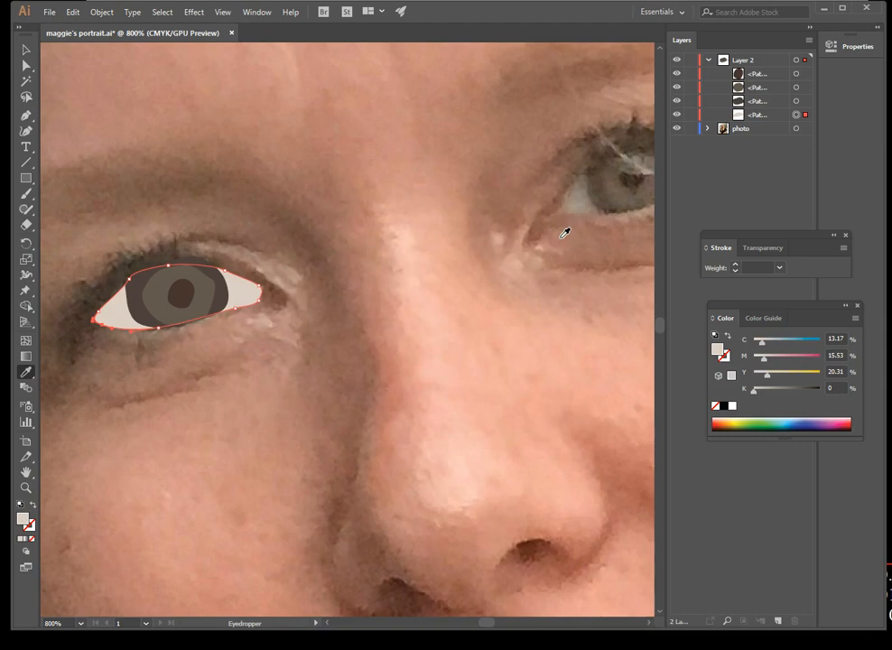
left_click(26, 50)
left_click(251, 70)
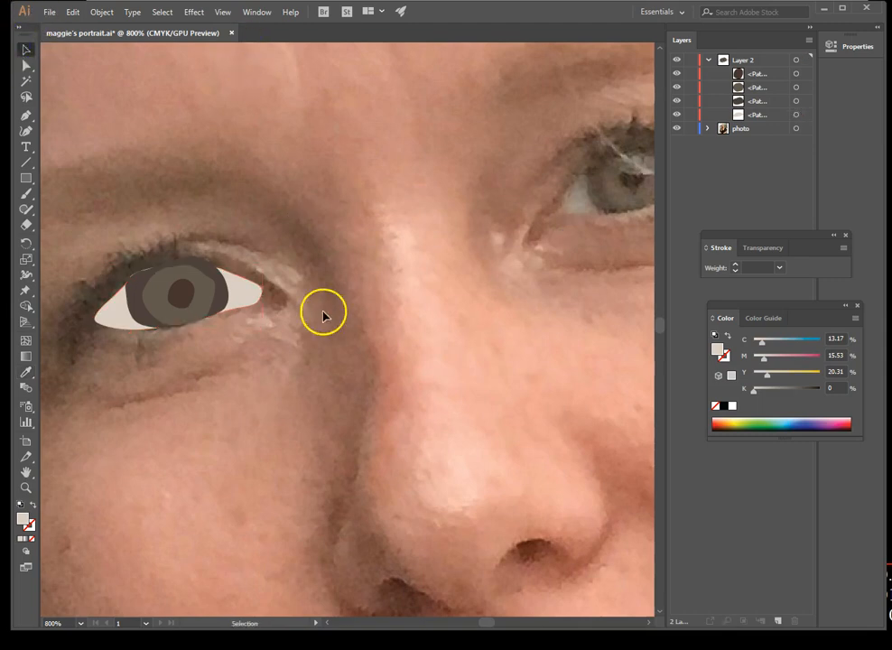
Trace a closed outline just outside the eye white in Layer 2, including the inner corner, with no fill and a beige stroke
left_click(767, 61)
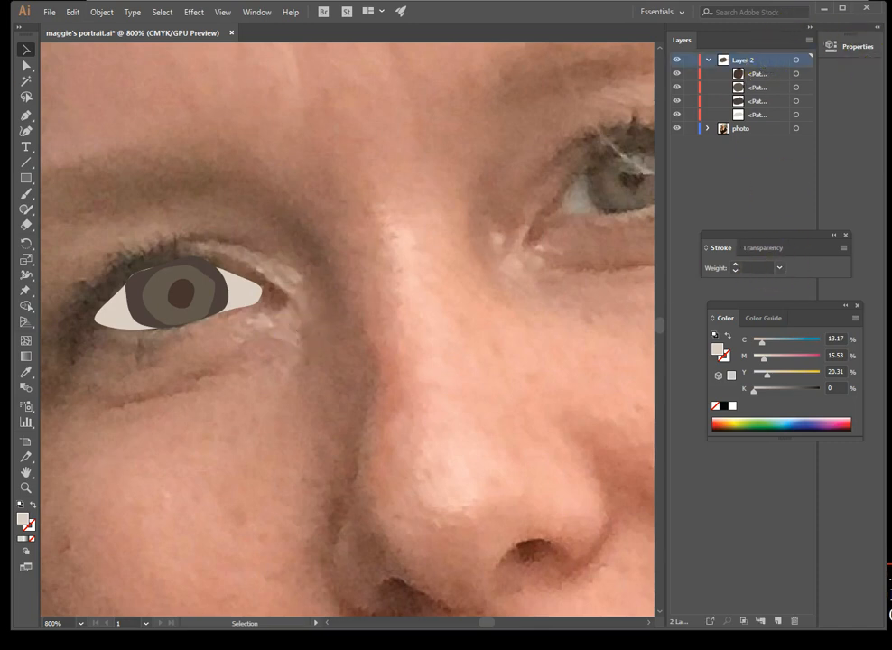
left_click(28, 116)
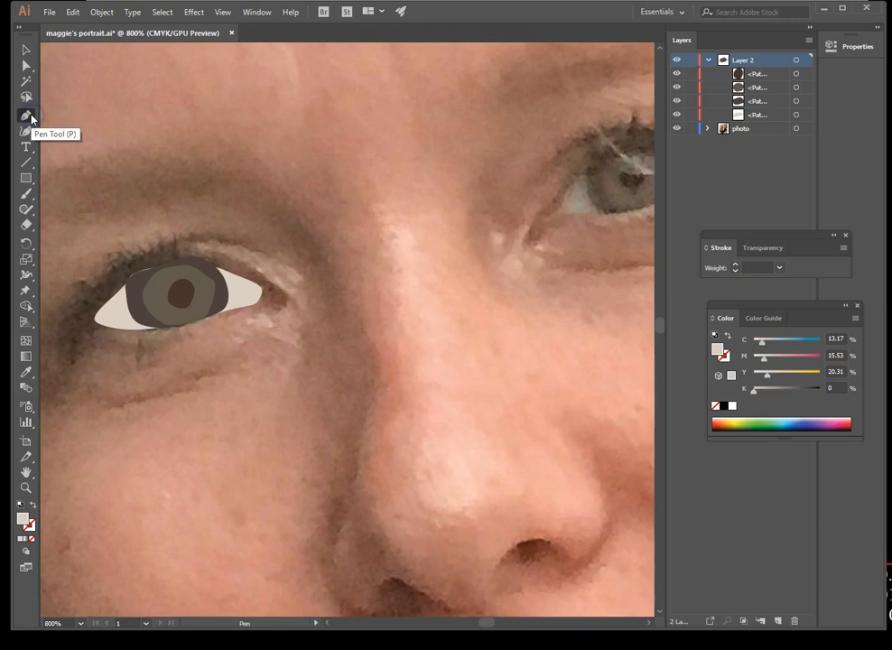
left_click(78, 328)
left_click_drag(100, 330, 197, 256)
left_click(31, 528)
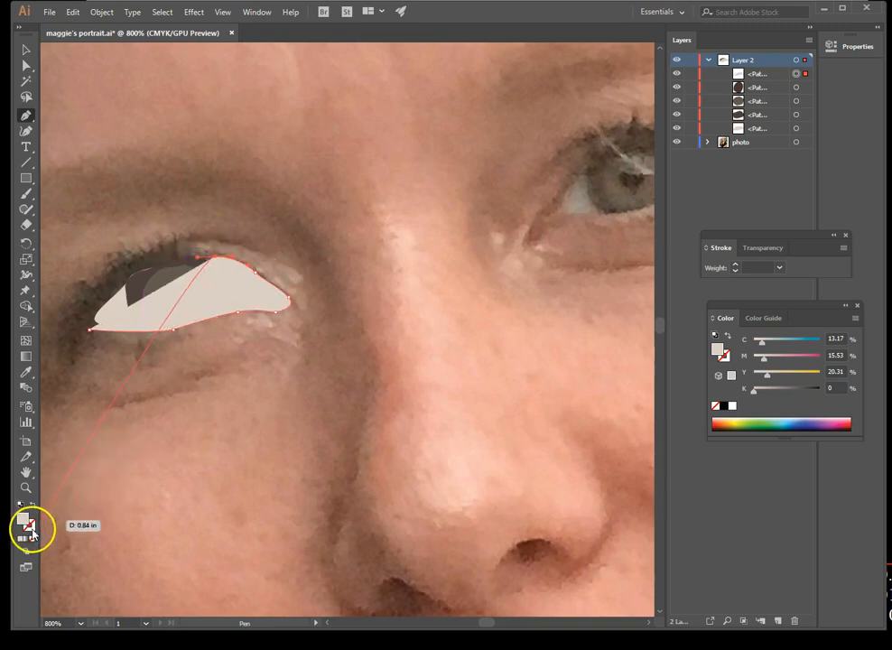
left_click(33, 505)
left_click(140, 269)
left_click(97, 304)
left_click_drag(95, 304, 89, 336)
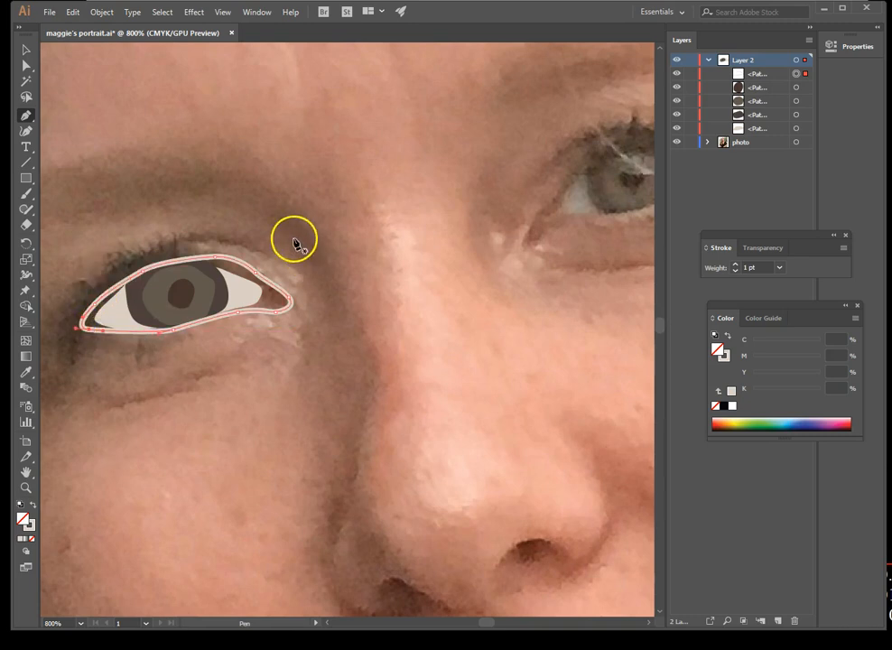
Remove the new outline's stroke and fill it with the reddish brown sampled from the eye's inner corner in the photo
left_click(28, 526)
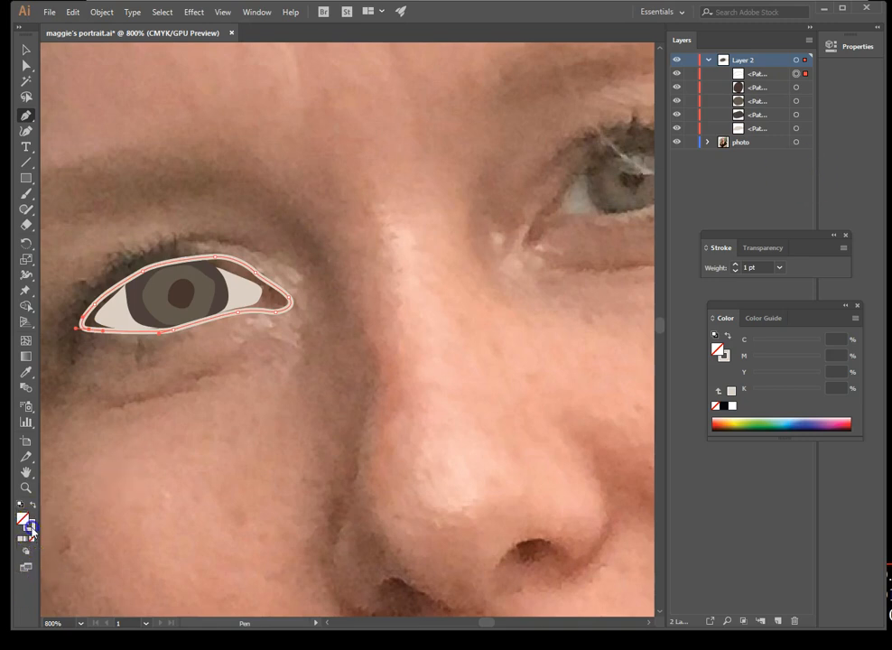
left_click(32, 540)
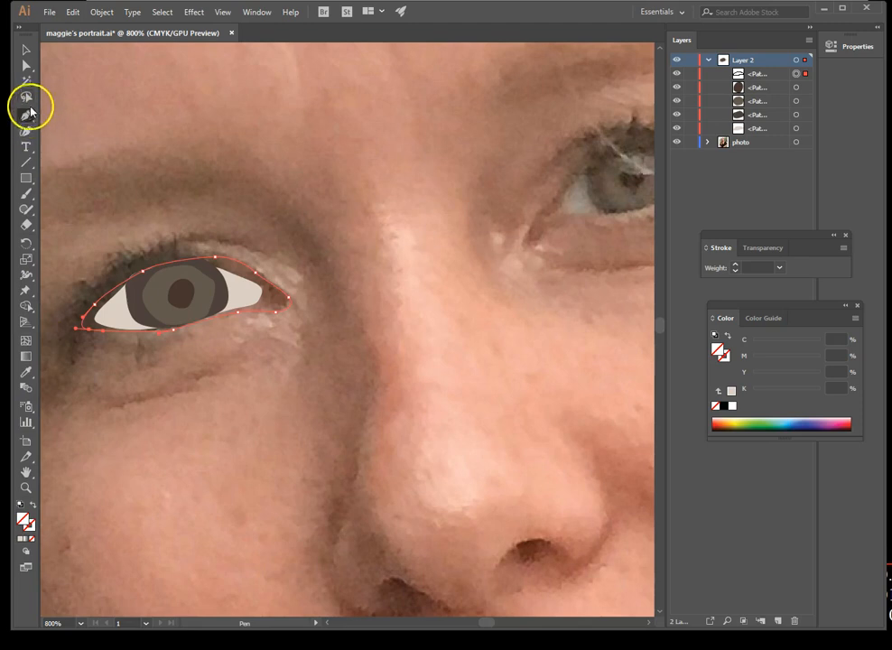
left_click(26, 371)
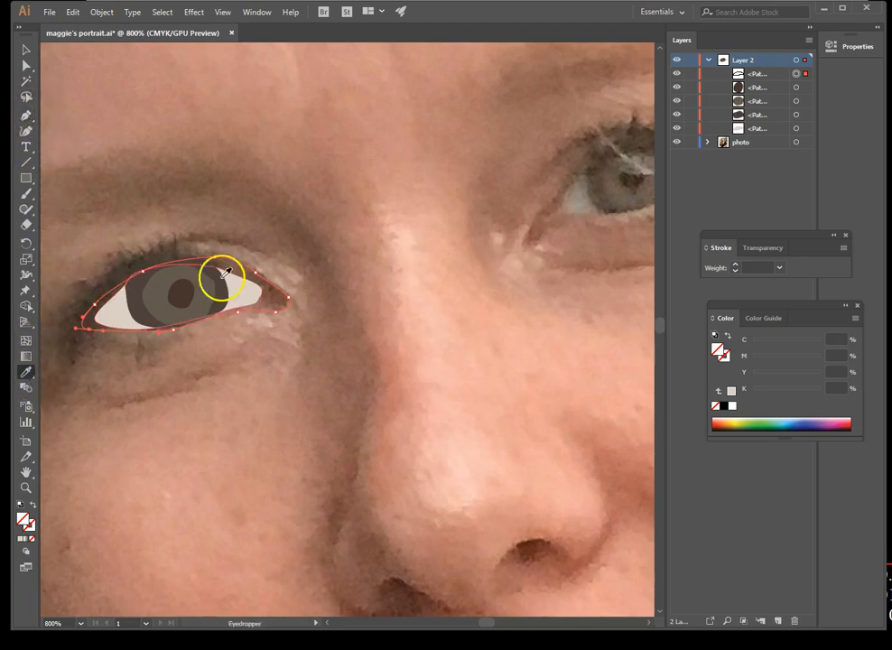
left_click(278, 299)
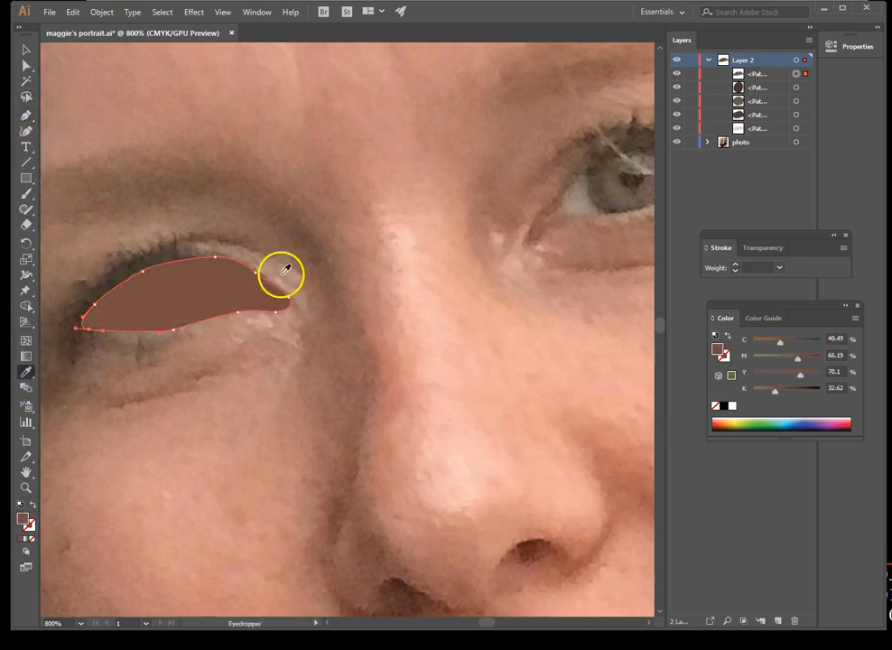
Move the reddish-brown path below the eye-white path in Layer 2 and deselect it
left_click_drag(784, 75, 786, 137)
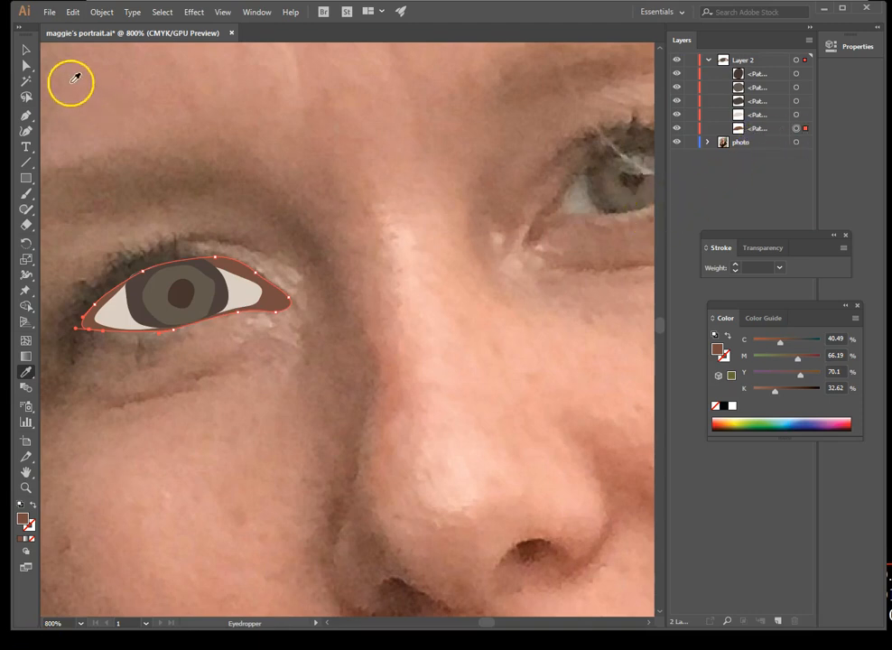
left_click(26, 50)
left_click(148, 243)
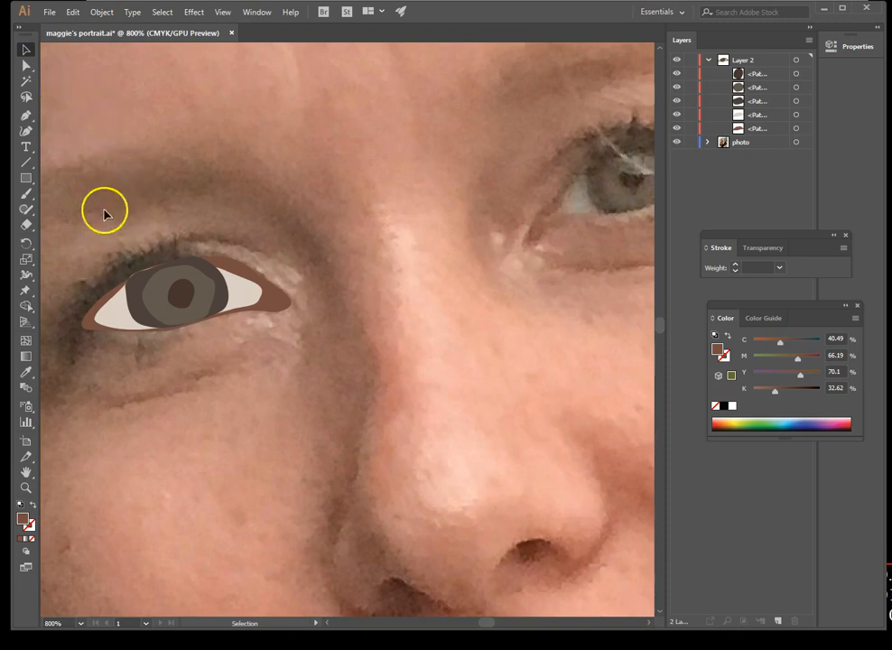
Switch to the Pencil tool and set both fill and stroke to none, with no path selected
left_click(26, 208)
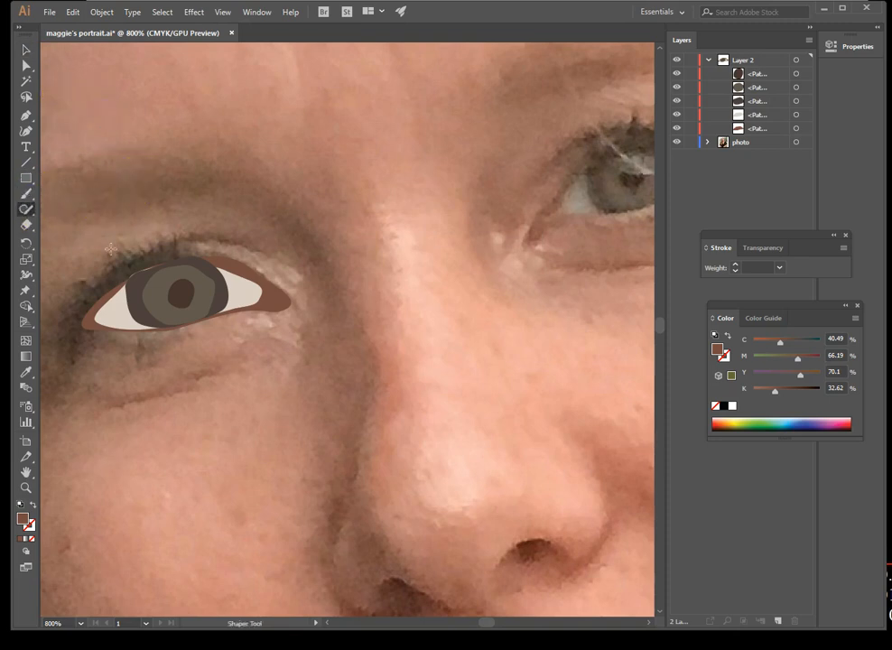
left_click(28, 225)
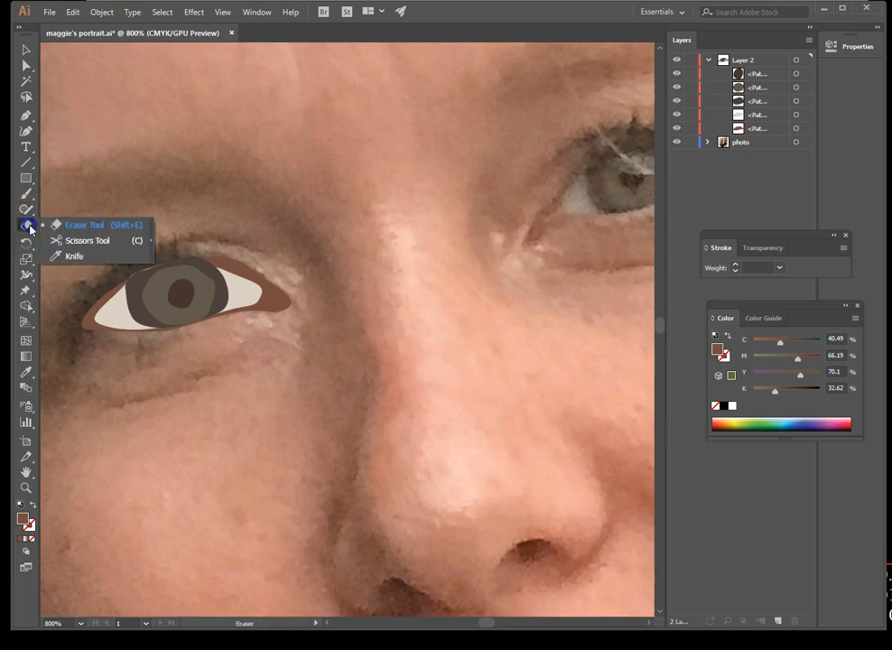
left_click(28, 212)
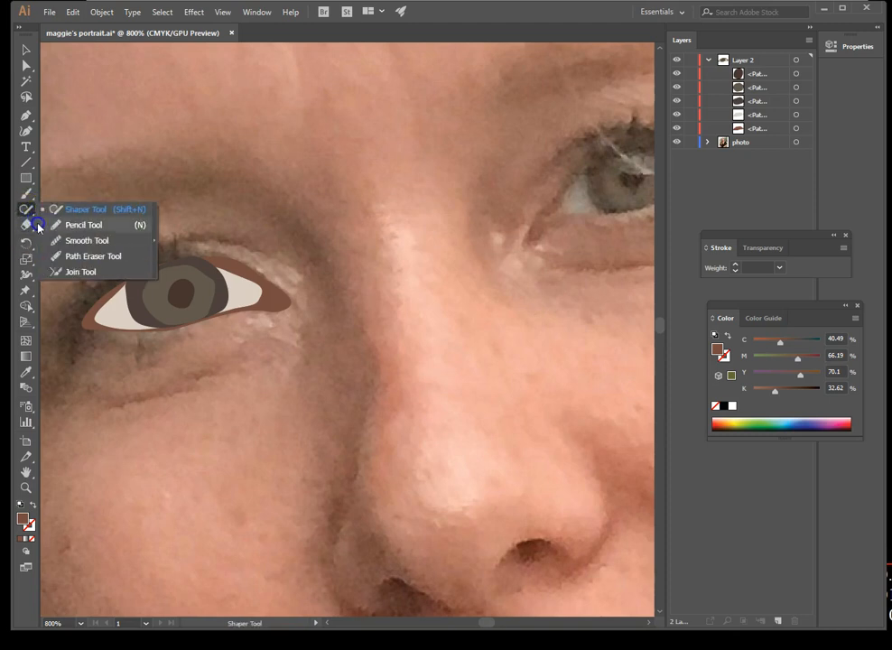
left_click(58, 224)
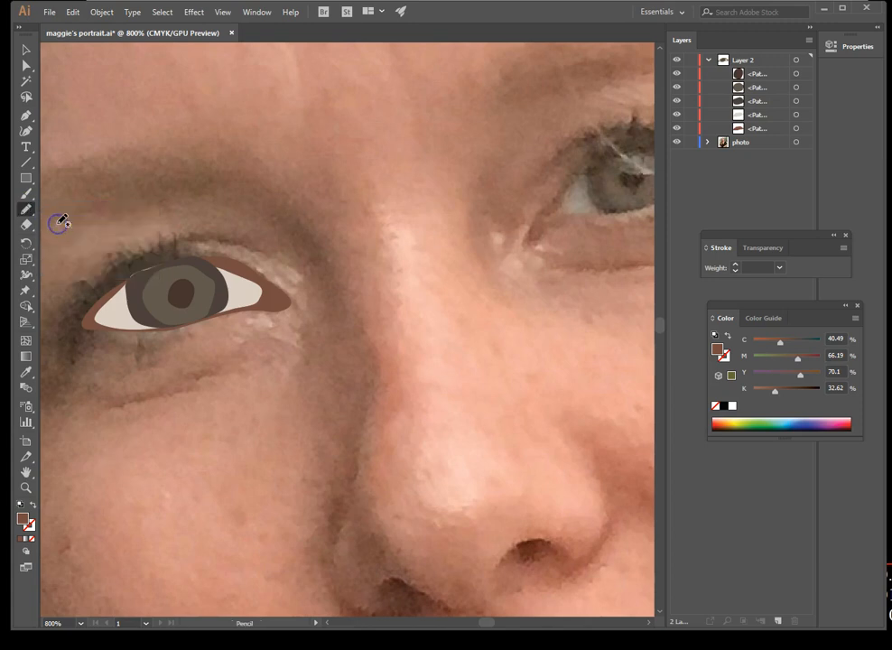
left_click(24, 533)
left_click(29, 532)
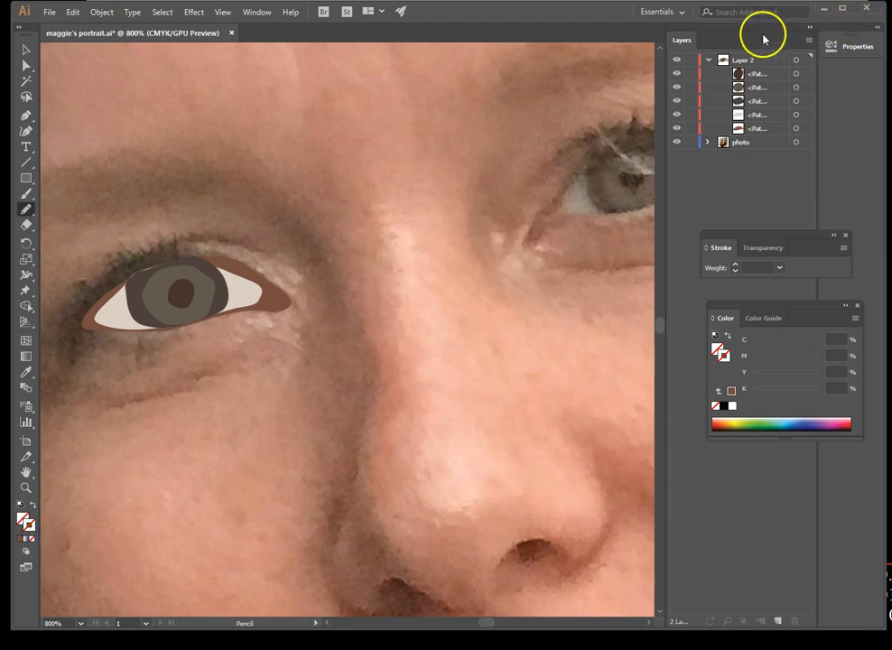
Sample a dark brown from the upper lashes in the photo and make it the stroke colour with no fill
left_click(27, 371)
left_click(145, 259)
left_click(151, 254)
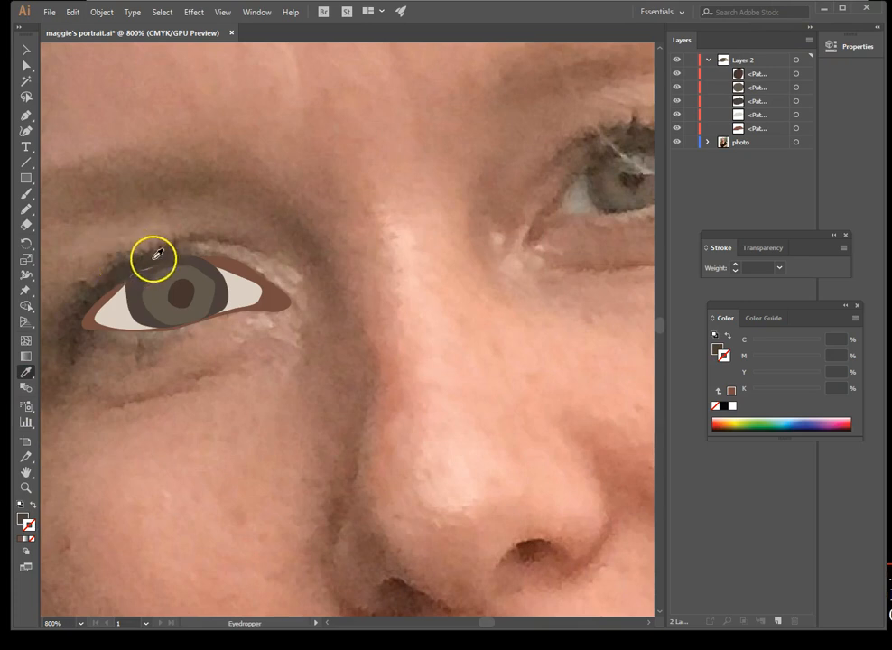
left_click(32, 505)
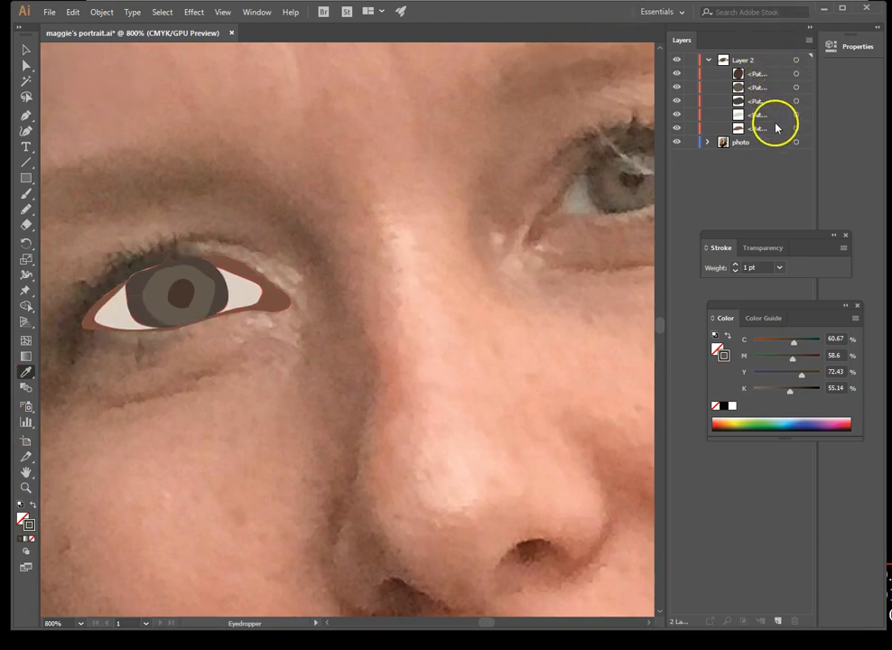
Create Layer 3 above Layer 2 and set the Pencil tool to no fill with a 1 pt dark brown stroke, about C 59, M 65, Y 69, K 61
left_click(770, 75)
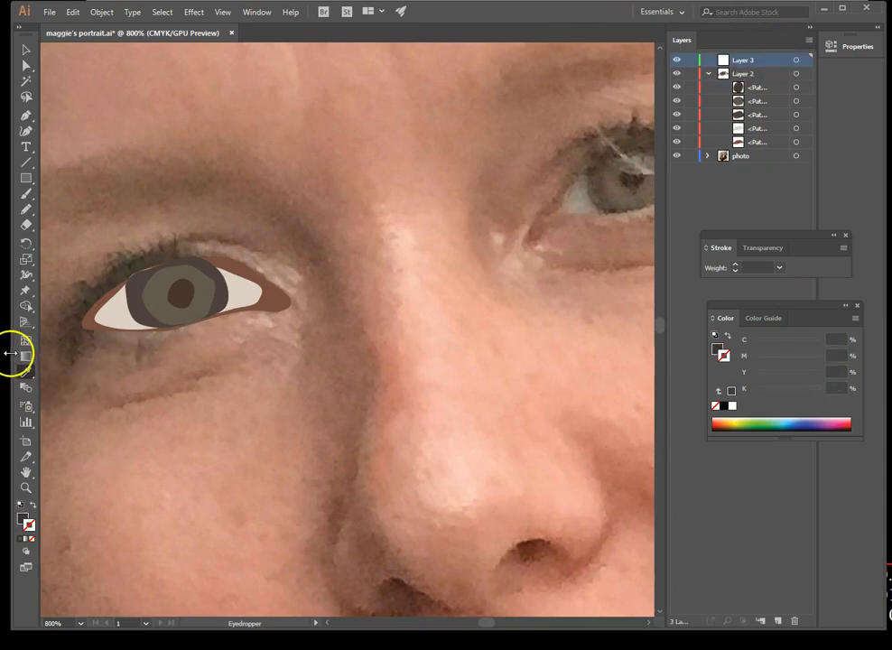
left_click(27, 209)
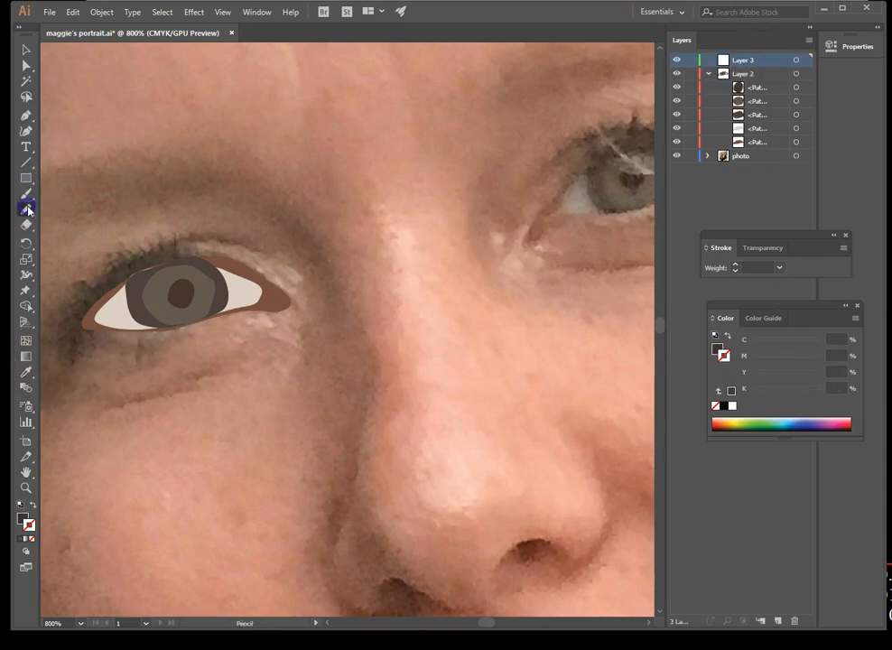
left_click(33, 505)
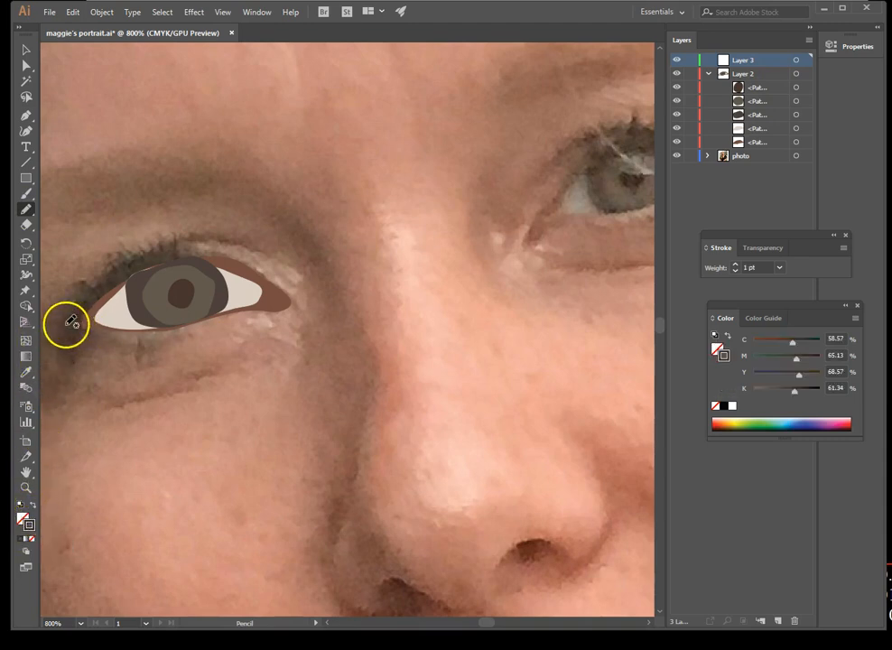
Draw spiky upper eyelashes freehand in Layer 3 from the eye's outer corner along the lid to the inner corner and back, and deselect them
left_click_drag(76, 306, 69, 314)
left_click_drag(65, 305, 102, 298)
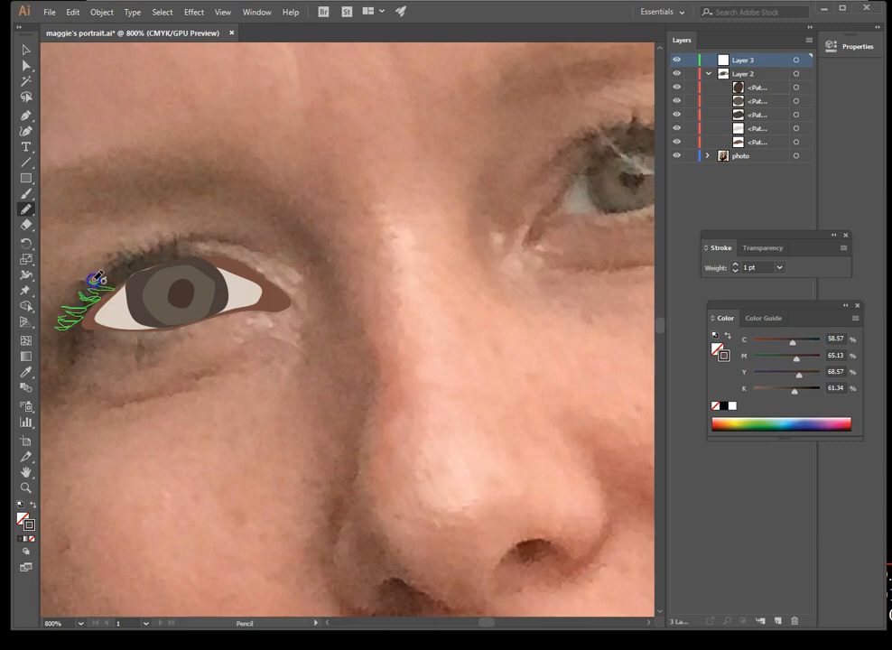
mouse_move(113, 278)
left_mouse_down()
mouse_move(147, 267)
mouse_move(132, 263)
mouse_move(147, 263)
mouse_move(142, 253)
mouse_move(155, 262)
mouse_move(169, 263)
mouse_move(153, 254)
mouse_move(176, 259)
mouse_move(165, 246)
mouse_move(230, 261)
mouse_move(192, 249)
mouse_move(224, 255)
left_mouse_up()
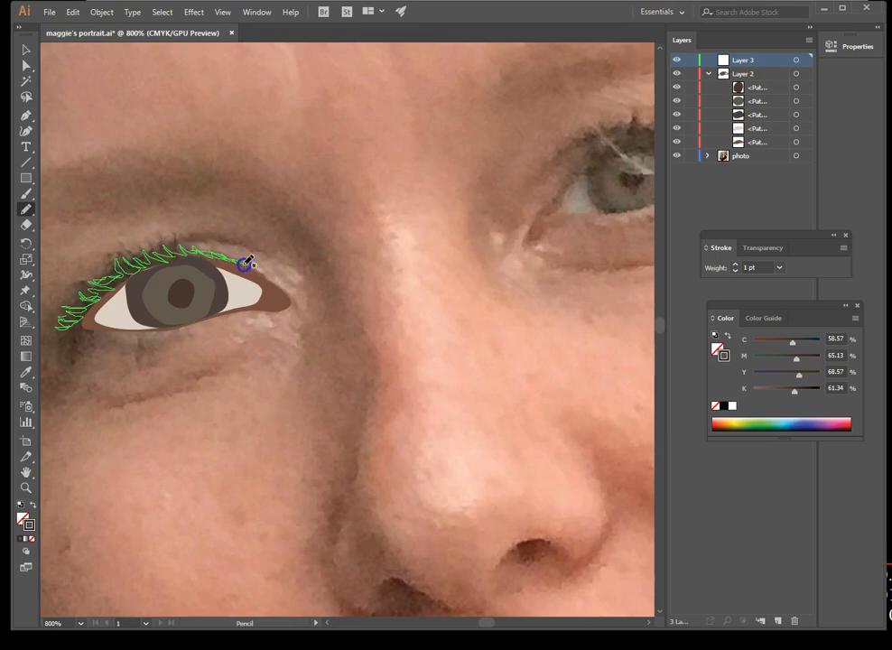
mouse_move(279, 286)
left_mouse_down()
mouse_move(251, 267)
mouse_move(274, 281)
mouse_move(212, 250)
mouse_move(162, 242)
mouse_move(170, 255)
mouse_move(141, 245)
mouse_move(145, 254)
mouse_move(120, 268)
left_mouse_up()
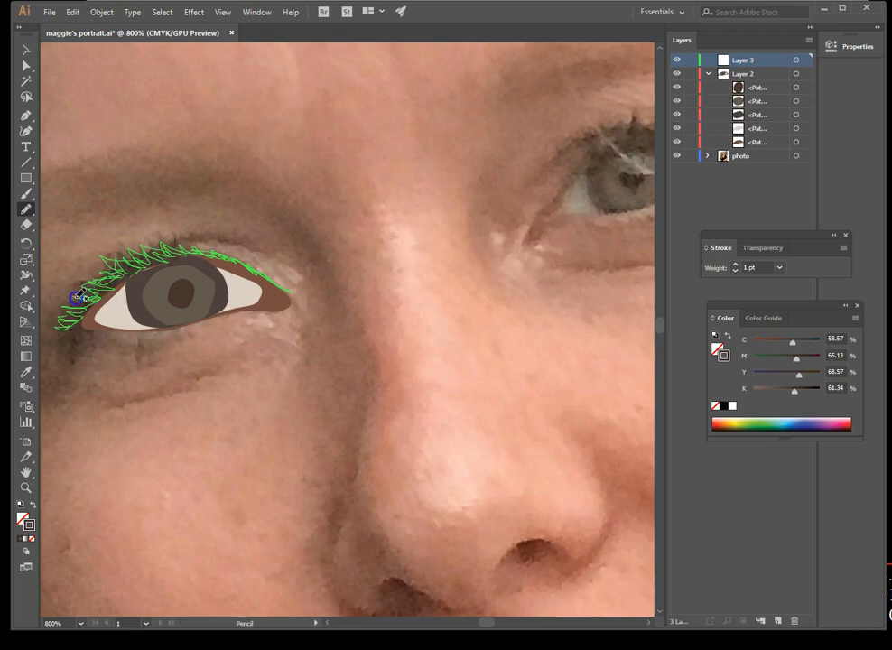
left_click_drag(88, 306, 60, 331)
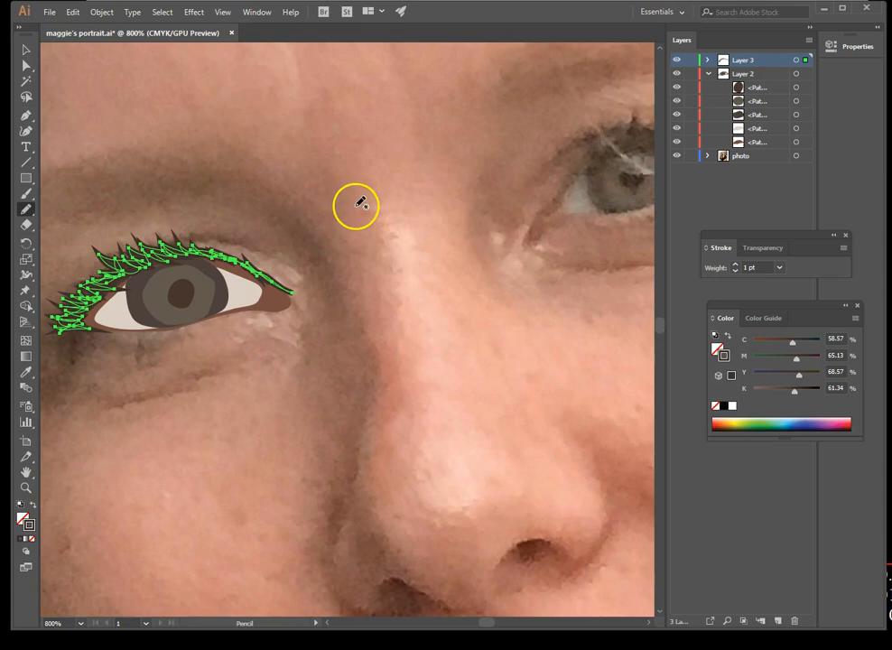
left_click(27, 63)
left_click(285, 397)
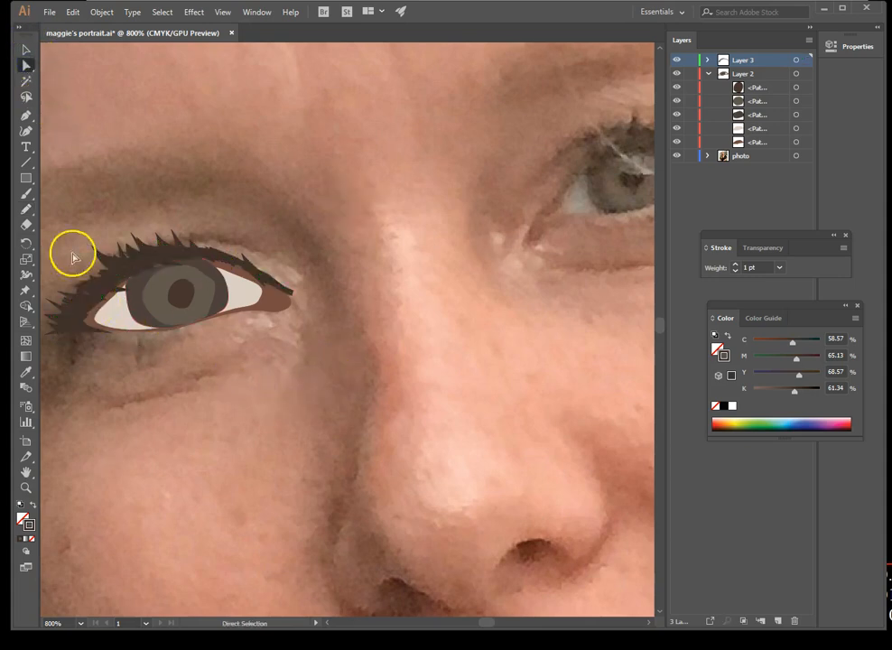
left_click(237, 271)
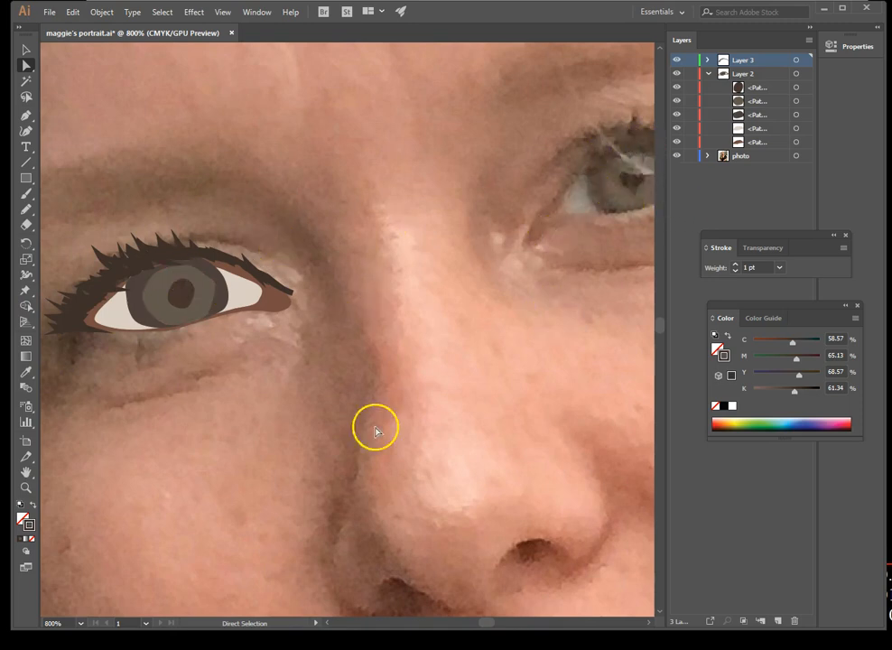
left_click_drag(398, 439, 358, 126)
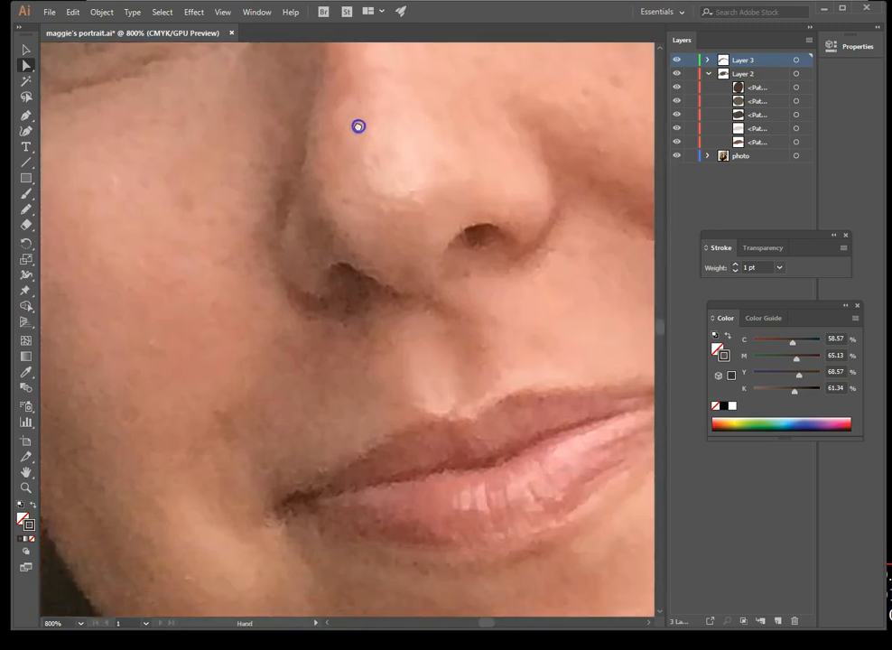